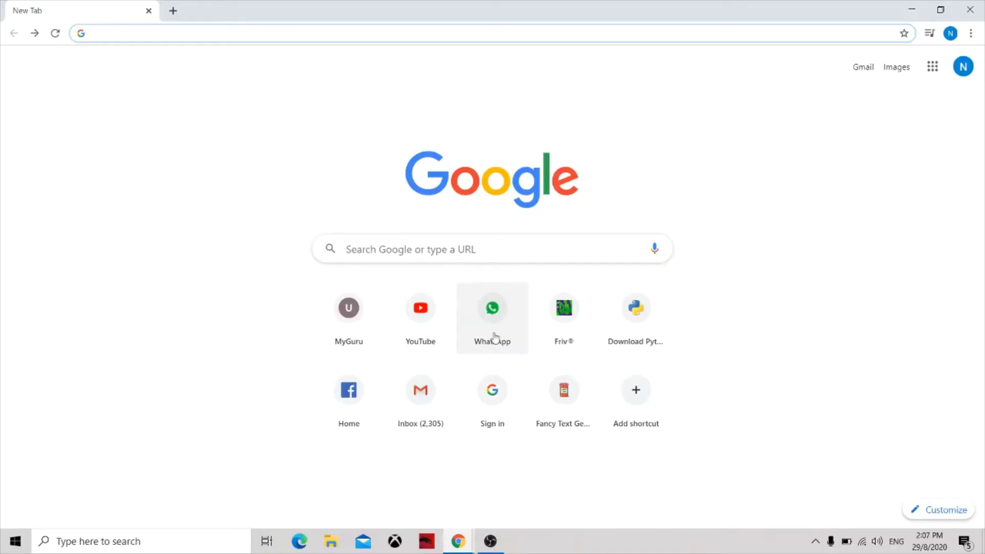
- Go to python.org/download/ and download the Python 3.7.4 Windows x86-64 executable installer
left_click(458, 244)
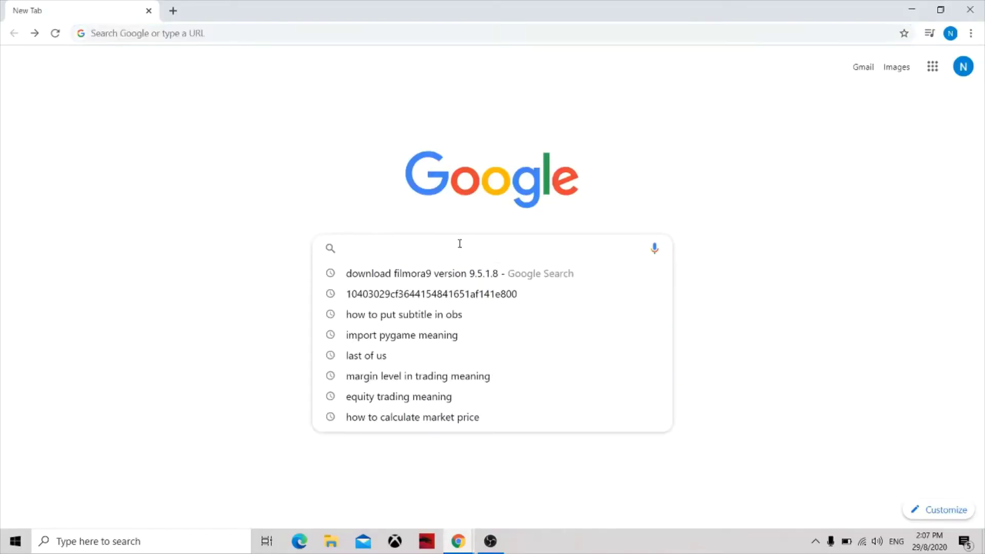
type("http://python.org/download/")
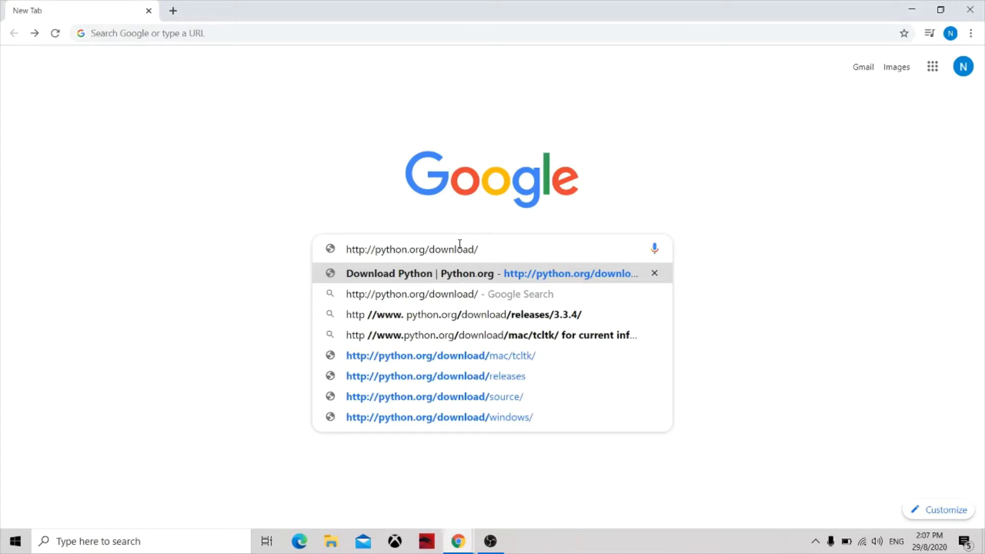
key("Return")
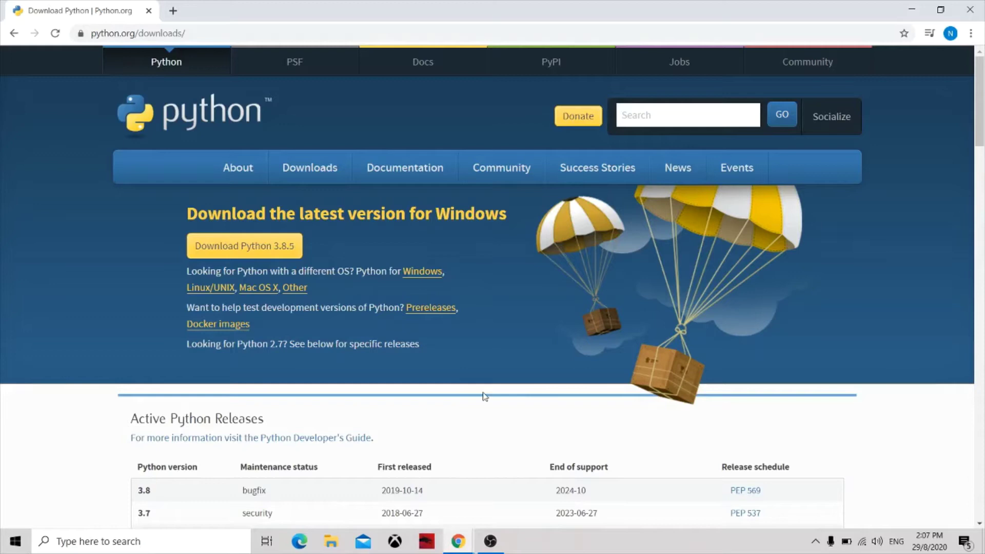
scroll(397, 380, "down", 2)
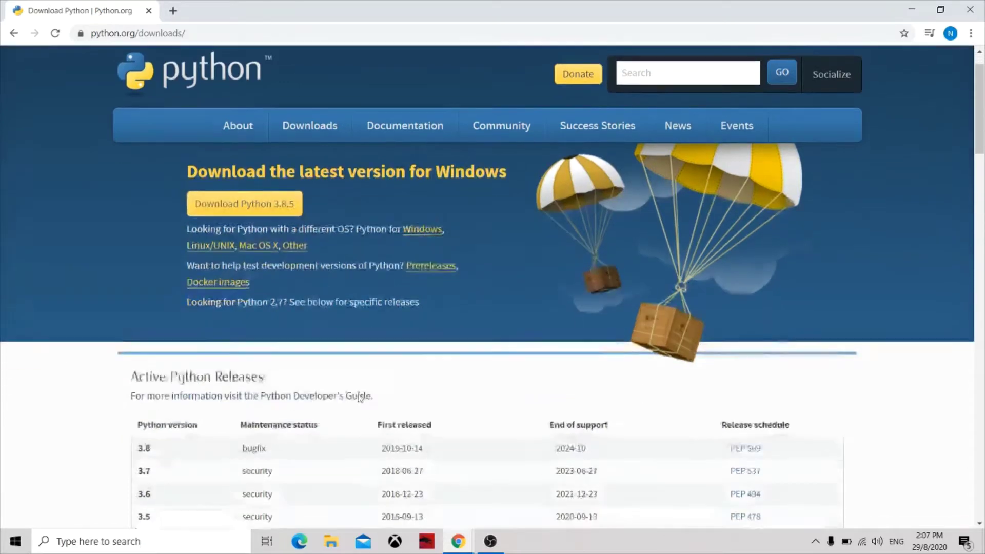
scroll(281, 419, "down", 1)
scroll(277, 421, "down", 2)
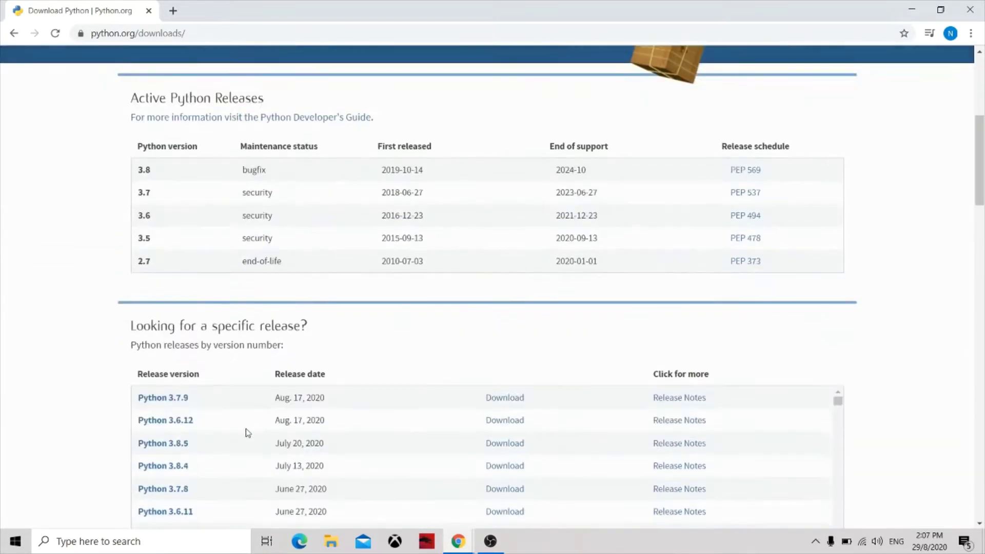
scroll(202, 447, "down", 1)
scroll(191, 453, "down", 1)
scroll(187, 459, "down", 1)
scroll(188, 459, "down", 1)
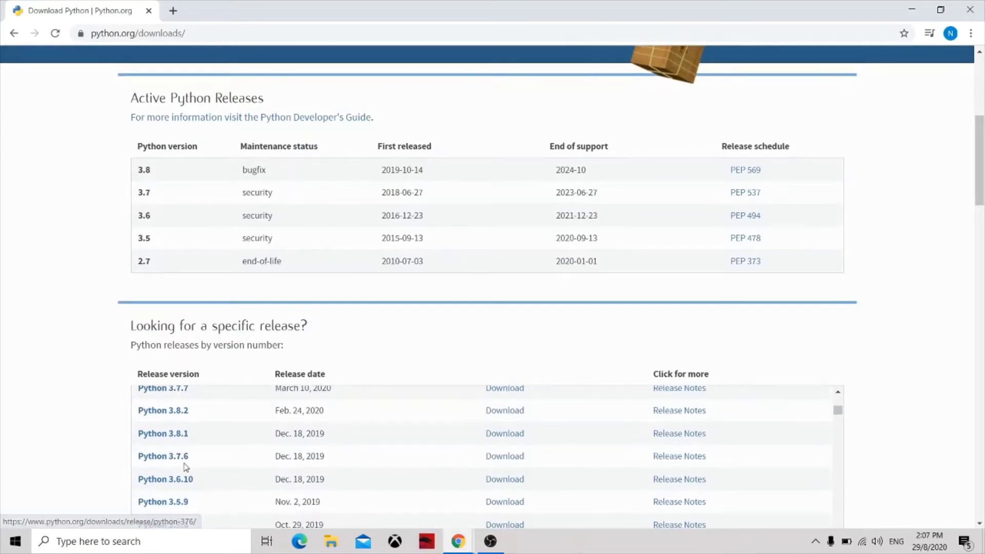
scroll(185, 466, "down", 1)
scroll(185, 468, "down", 1)
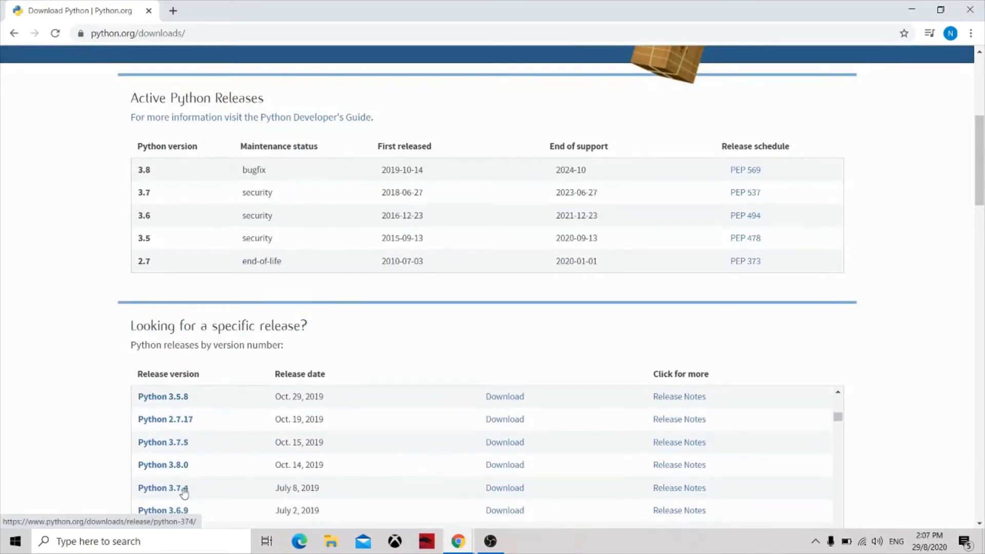
left_click(184, 488)
scroll(304, 397, "down", 2)
scroll(304, 396, "down", 3)
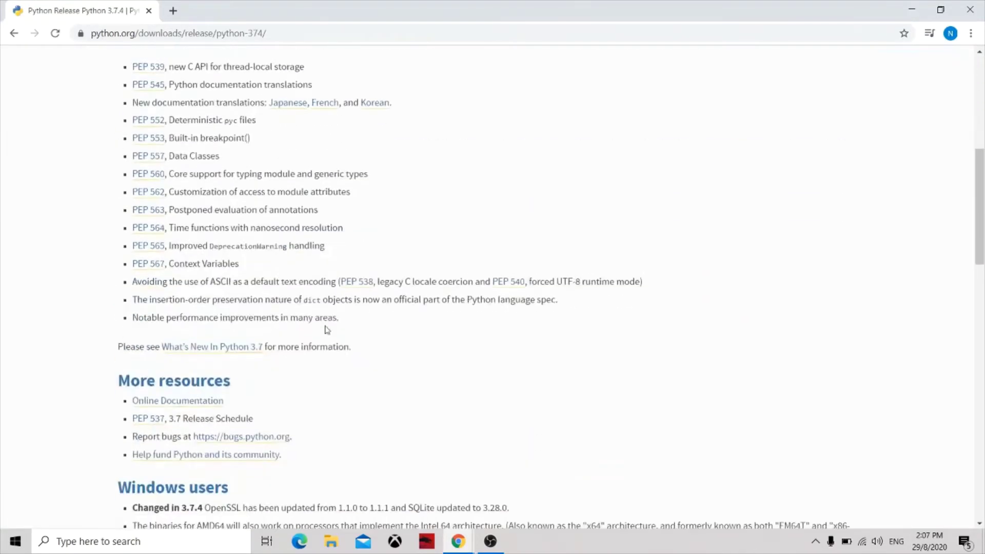
scroll(300, 408, "down", 3)
scroll(289, 431, "down", 3)
scroll(275, 455, "down", 2)
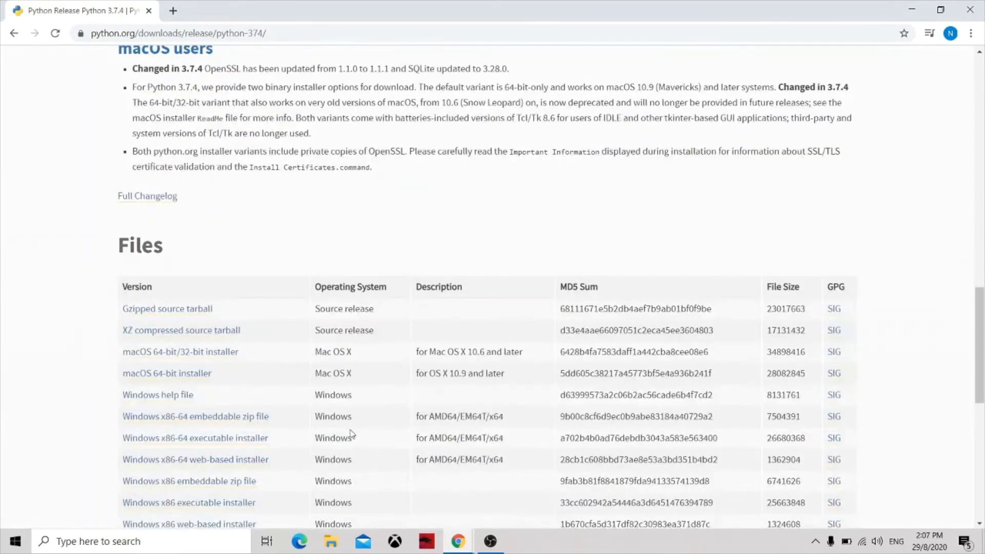
scroll(230, 431, "down", 1)
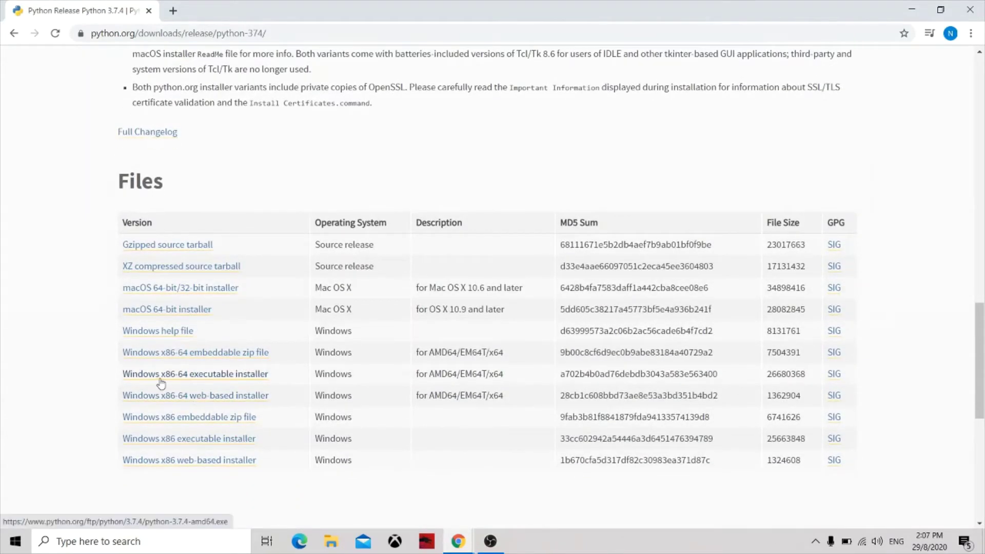
left_click(221, 376)
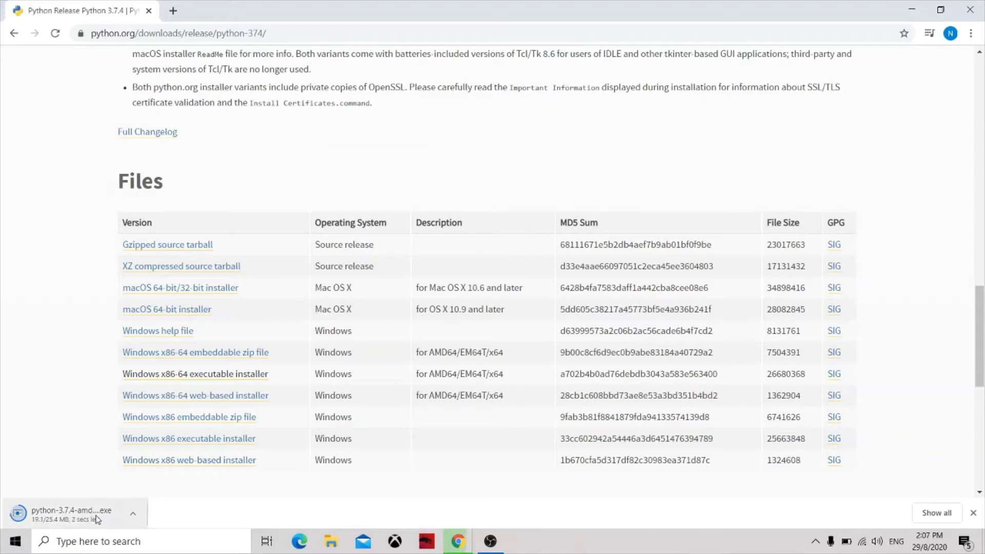
- Launch the installer with Add Python 3.7 to PATH and py launcher for all users enabled
left_click(96, 519)
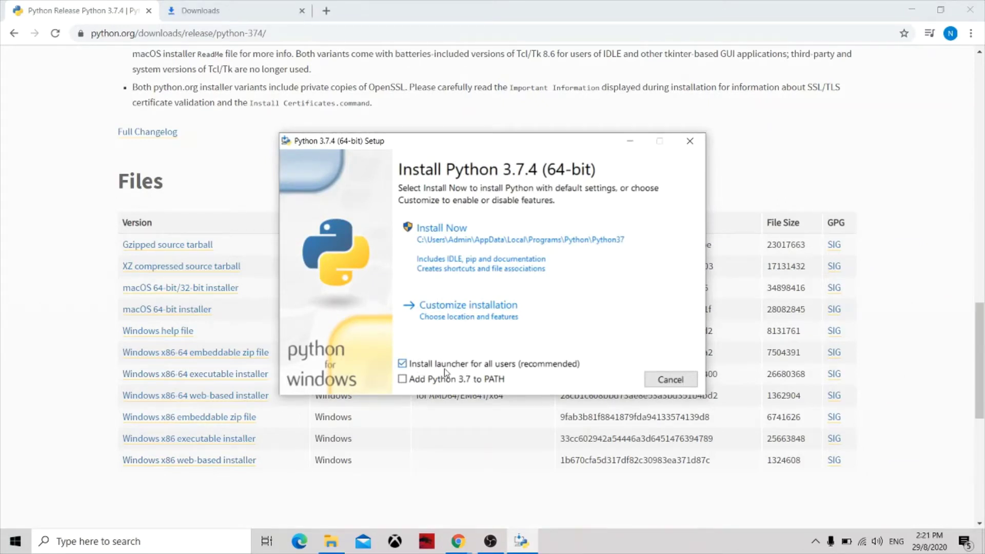
left_click(402, 380)
left_click(431, 317)
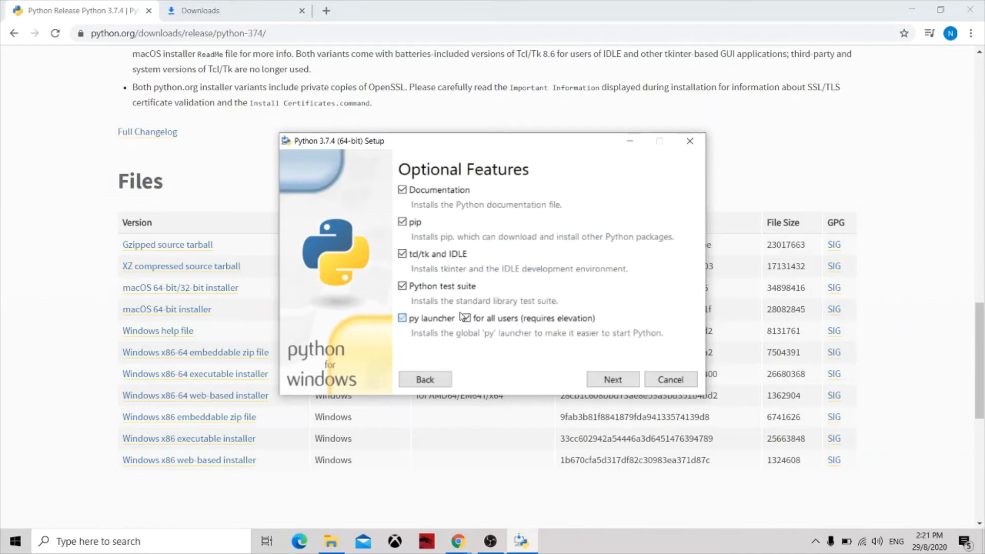
left_click(404, 320)
- On Advanced Options, change the install location to C:\Python\Python37
left_click(602, 377)
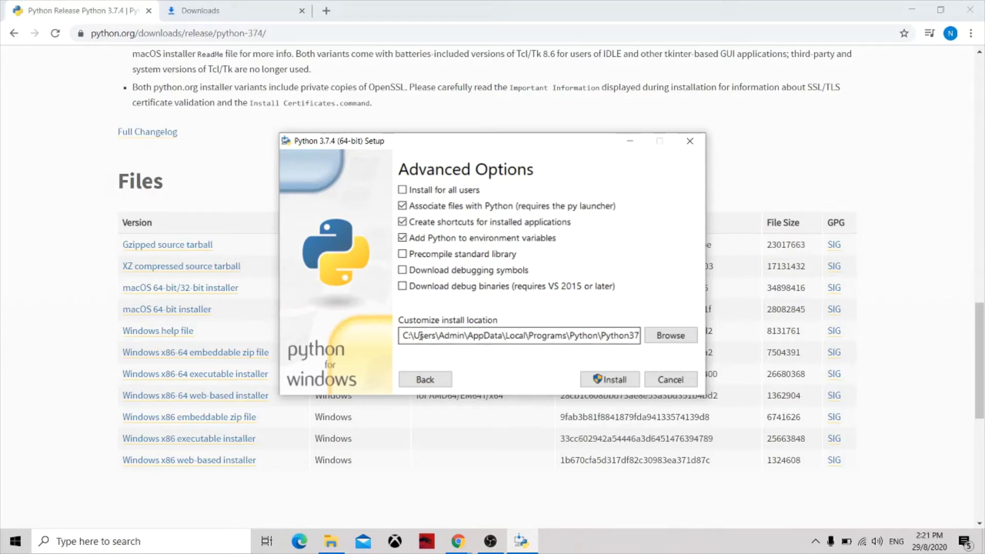
left_click_drag(415, 336, 571, 345)
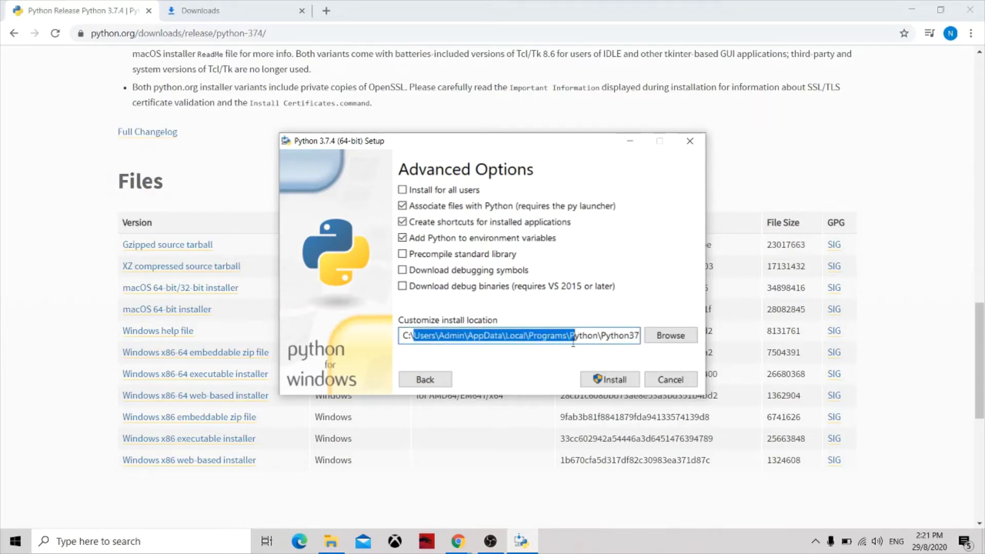
key("BackSpace")
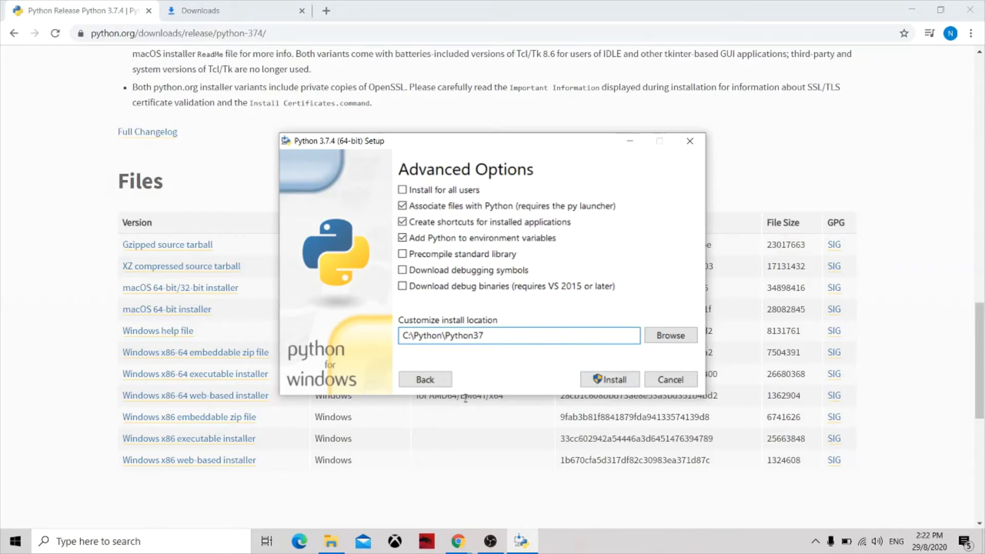
mouse_move(329, 541)
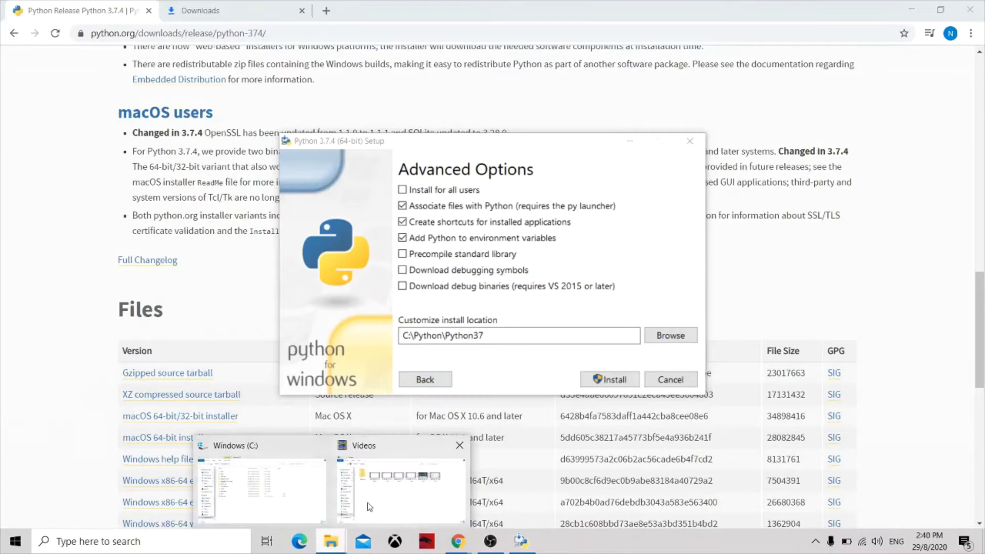
- Create a folder named Python at the root of Windows (C:) in File Explorer
left_click(269, 478)
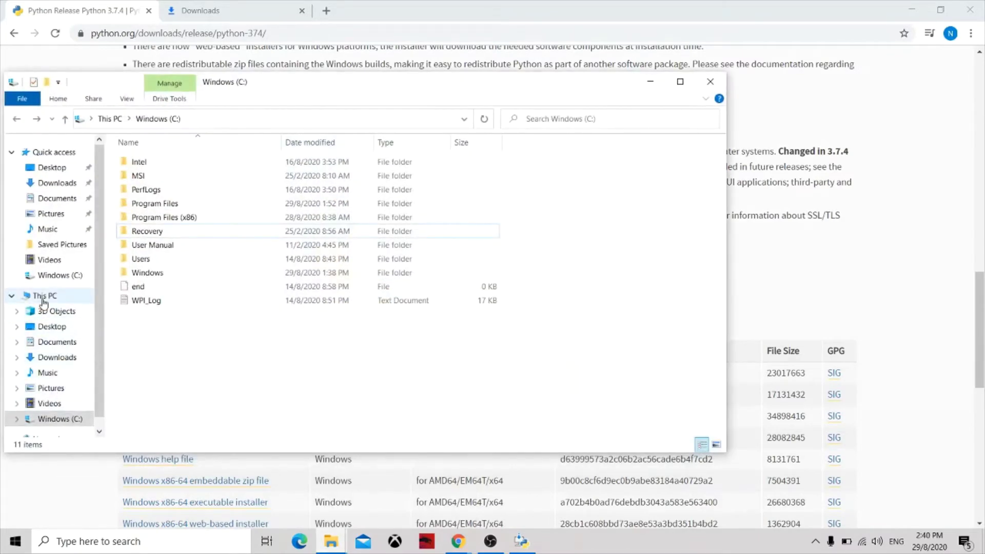
left_click(44, 296)
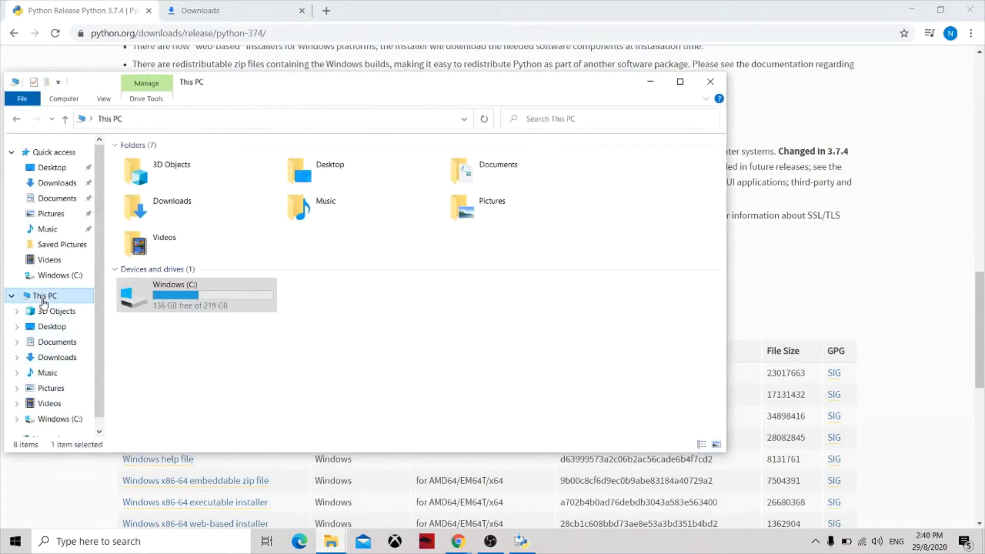
double_click(191, 309)
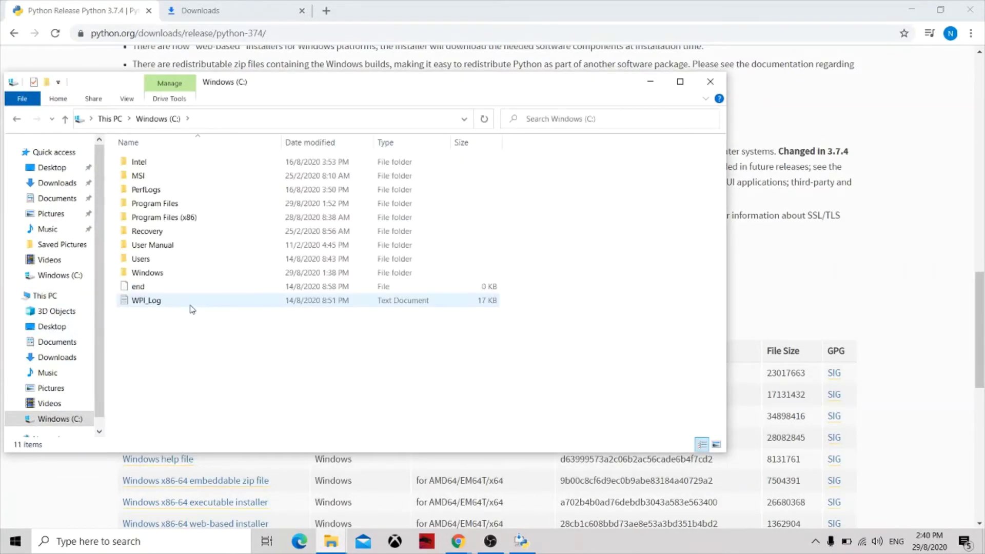
right_click(188, 338)
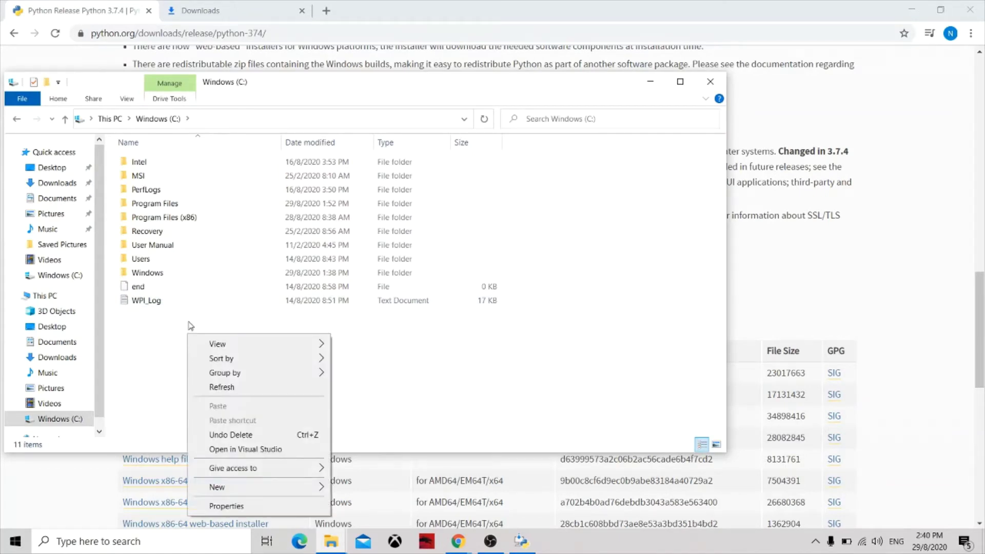
mouse_move(254, 487)
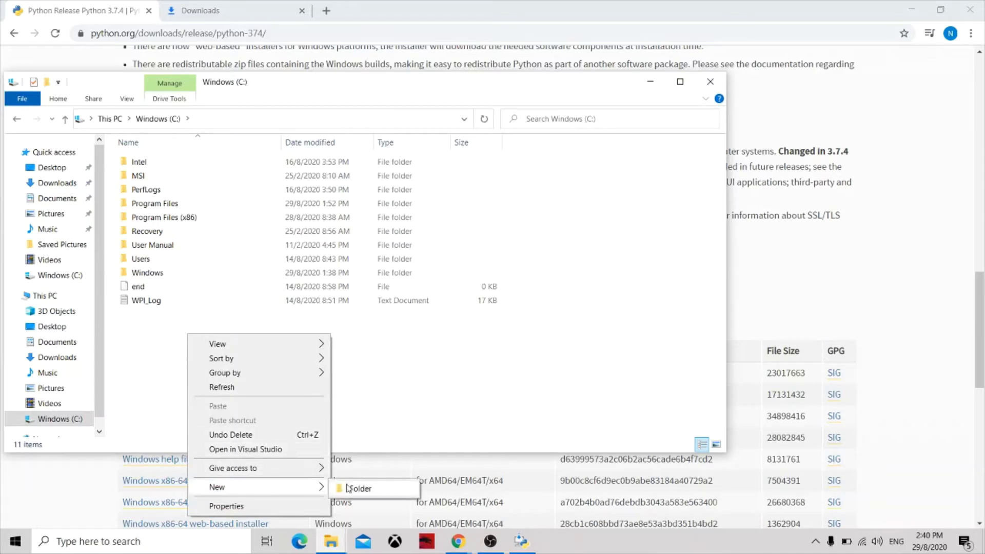
left_click(361, 488)
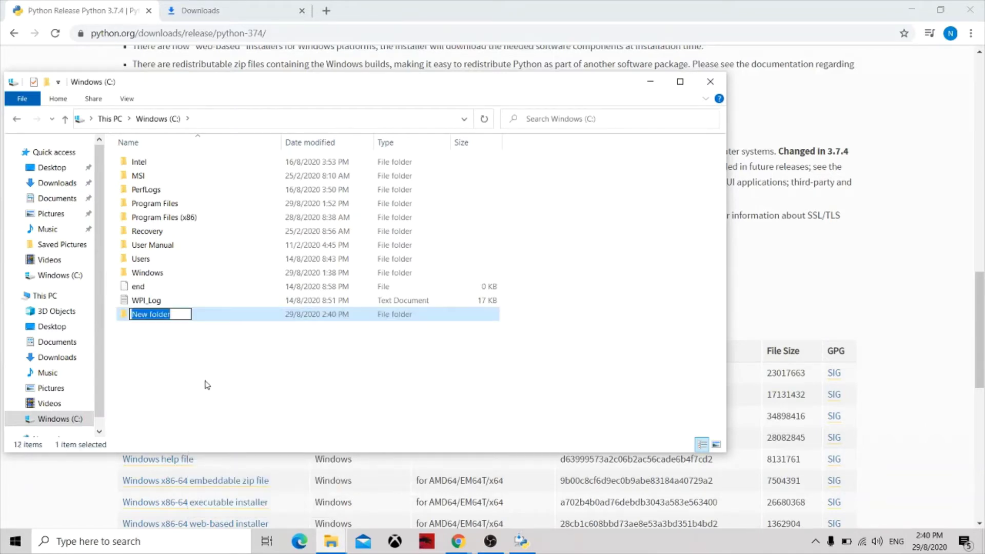
type("Pyt")
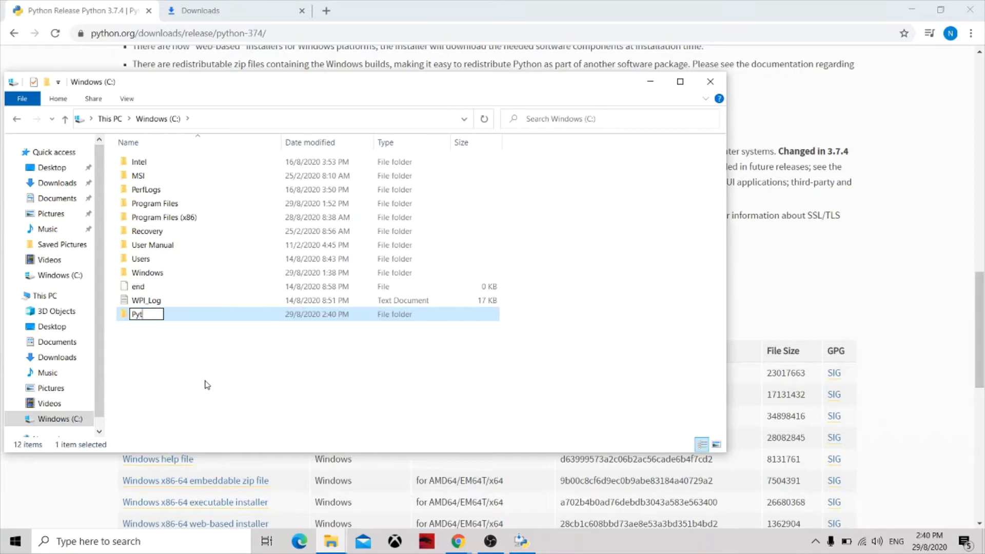
type("hon")
left_click(205, 385)
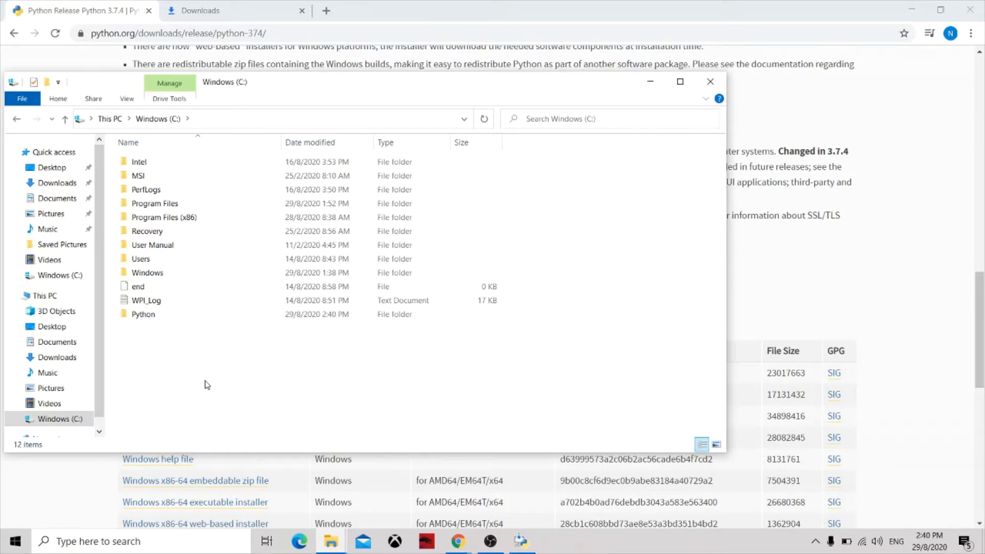
- Install Python 3.7.4 to C:\Python\Python37, then close the finished installer and File Explorer
left_click(522, 543)
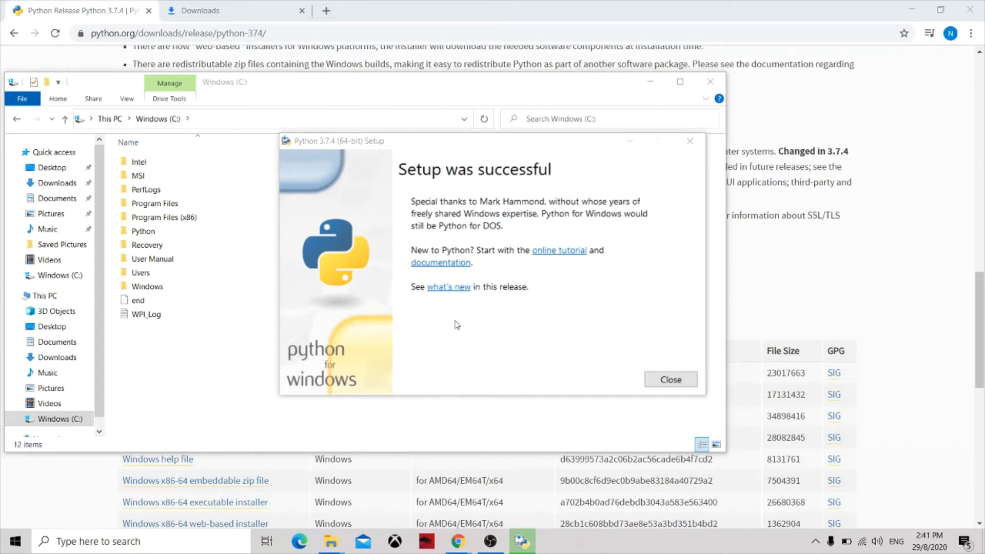
left_click(670, 380)
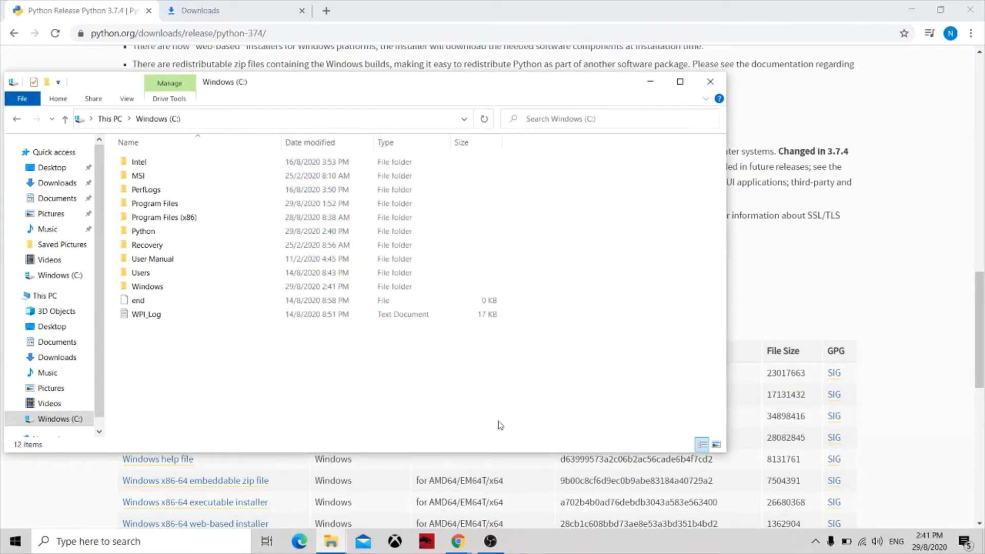
left_click(710, 82)
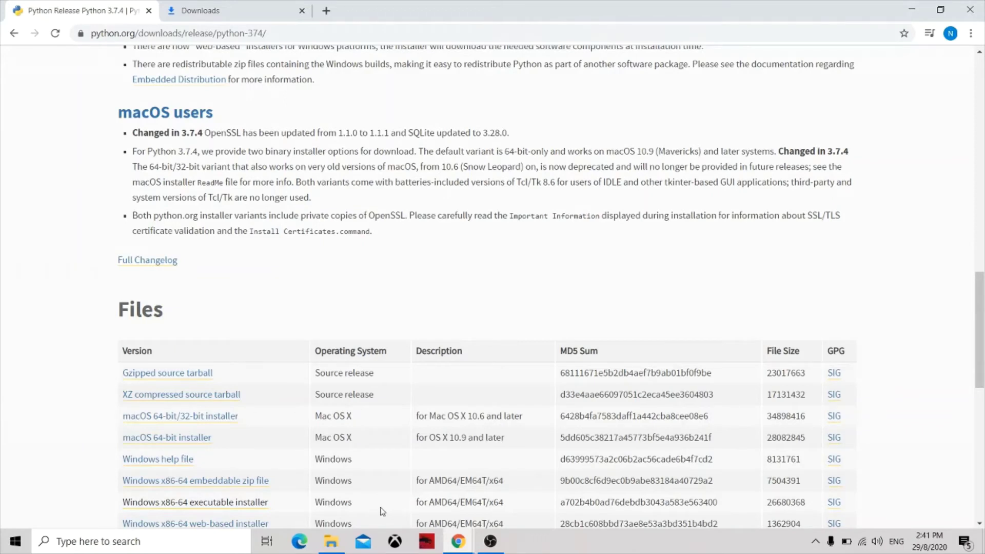
- Launch IDLE for Python 3.7, maximize the shell and run print("Hello World!")
left_click(191, 543)
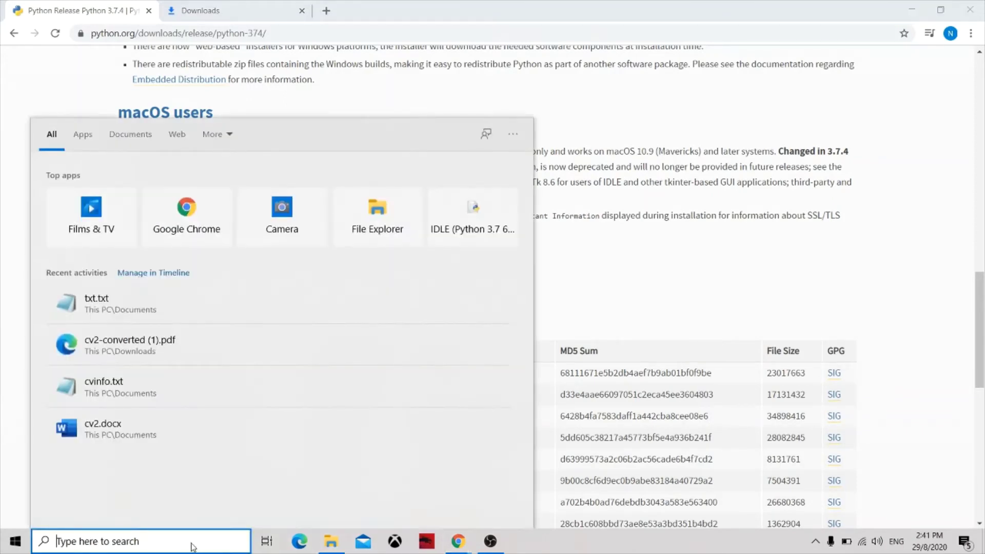
type("idle")
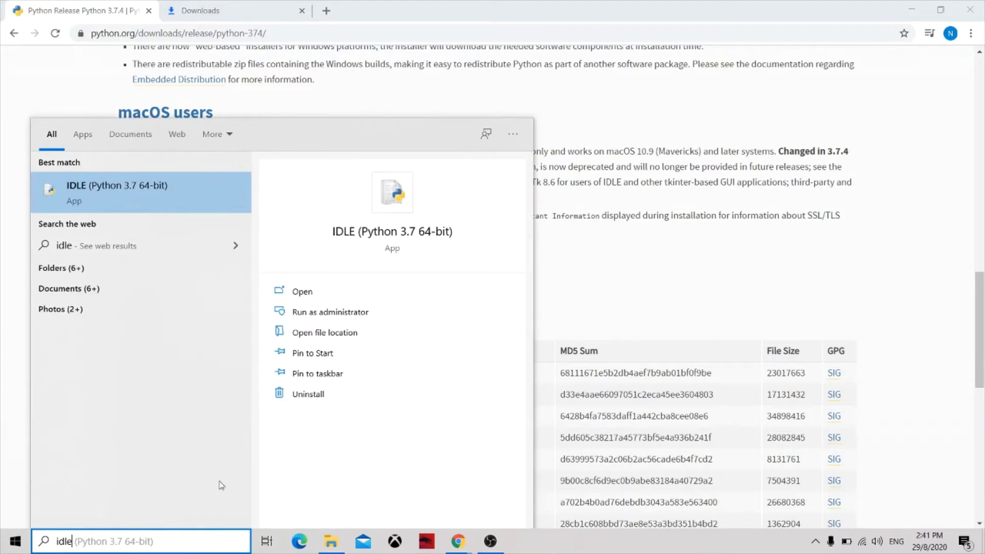
left_click(174, 193)
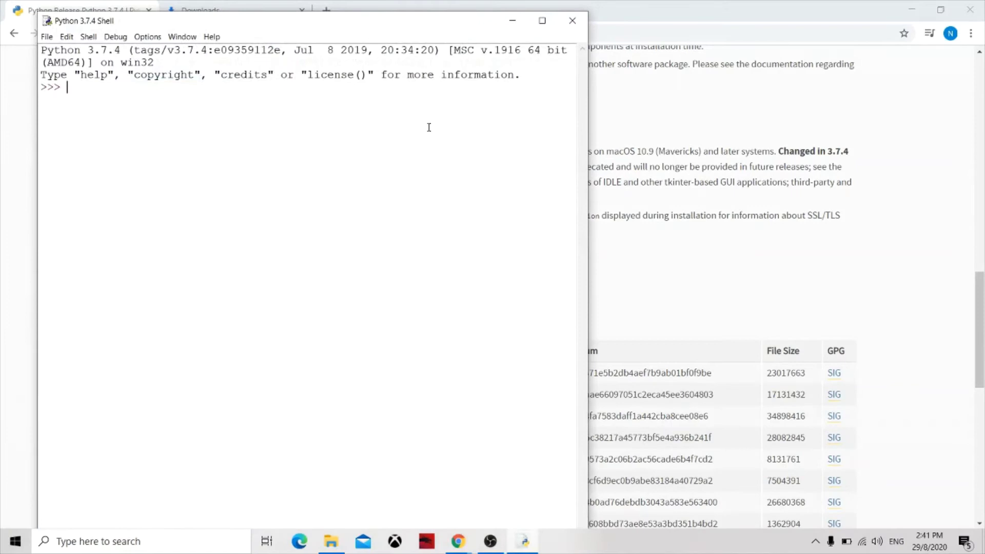
left_click(543, 20)
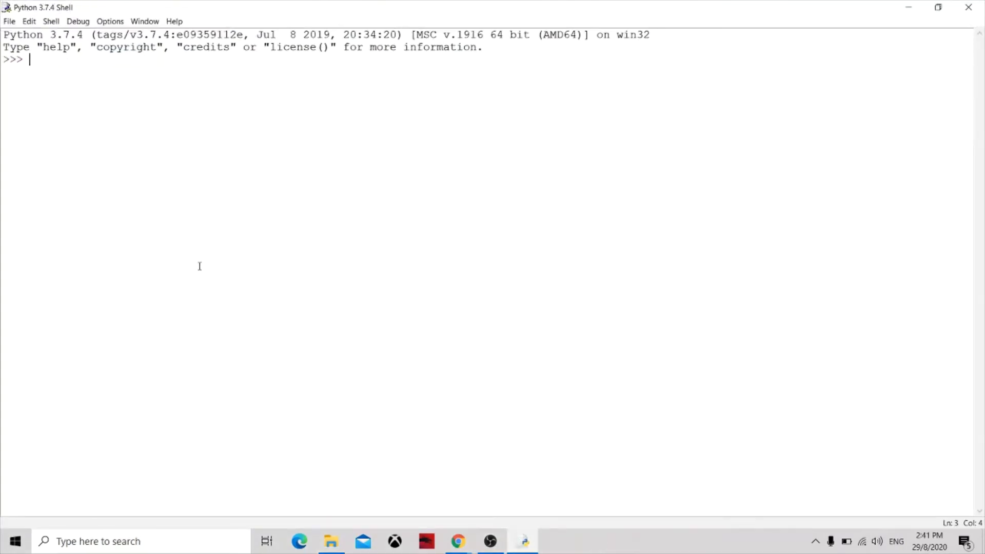
type("print")
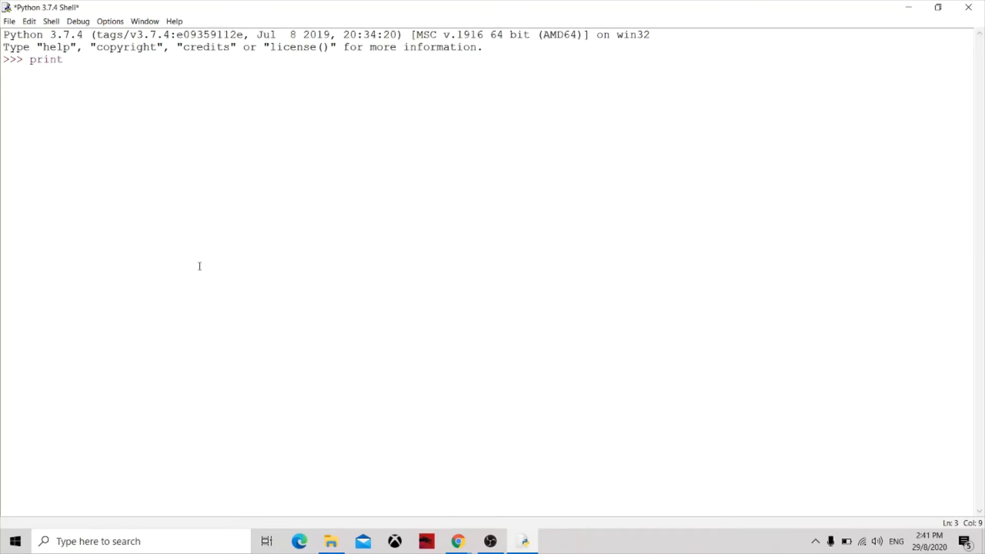
type("(\"Hello World!\")")
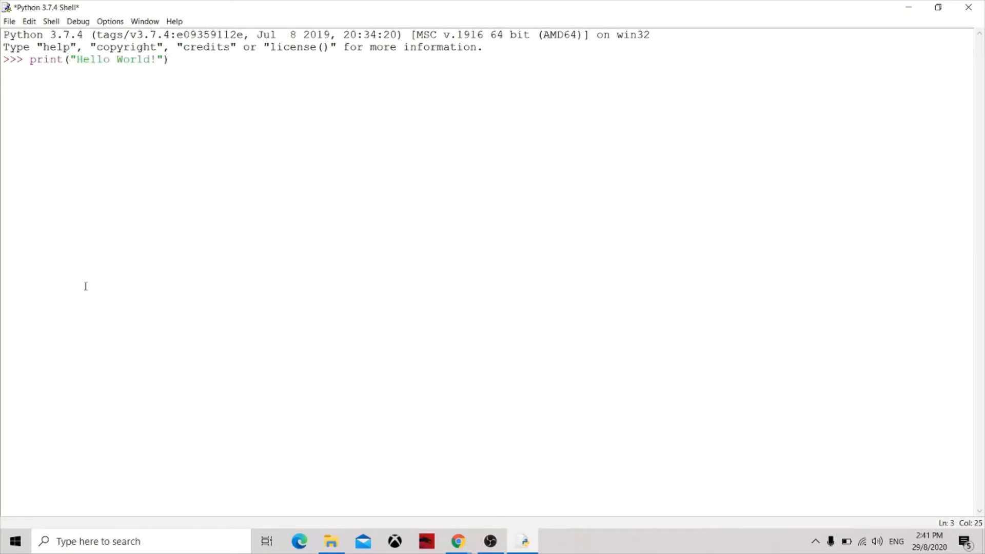
key("Return")
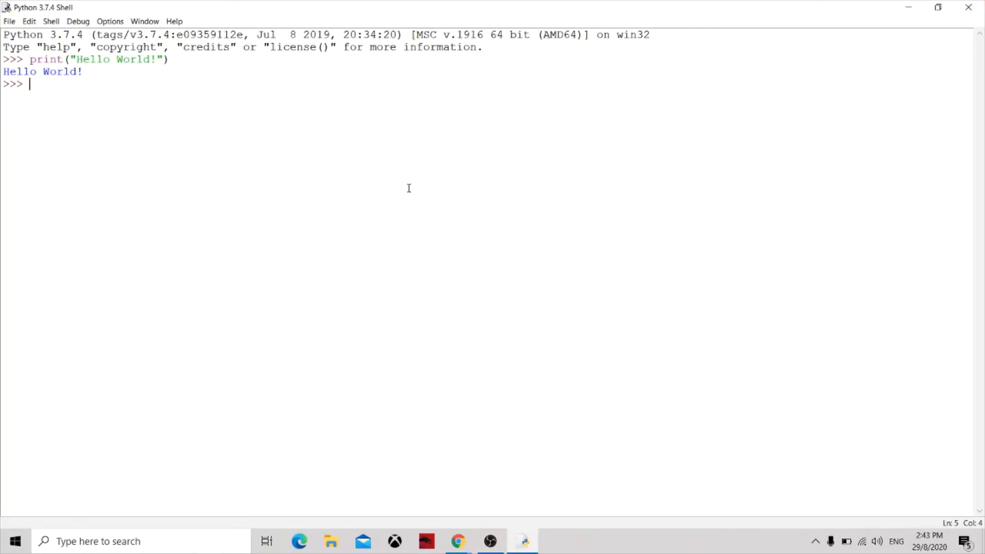
left_click(176, 542)
type("c")
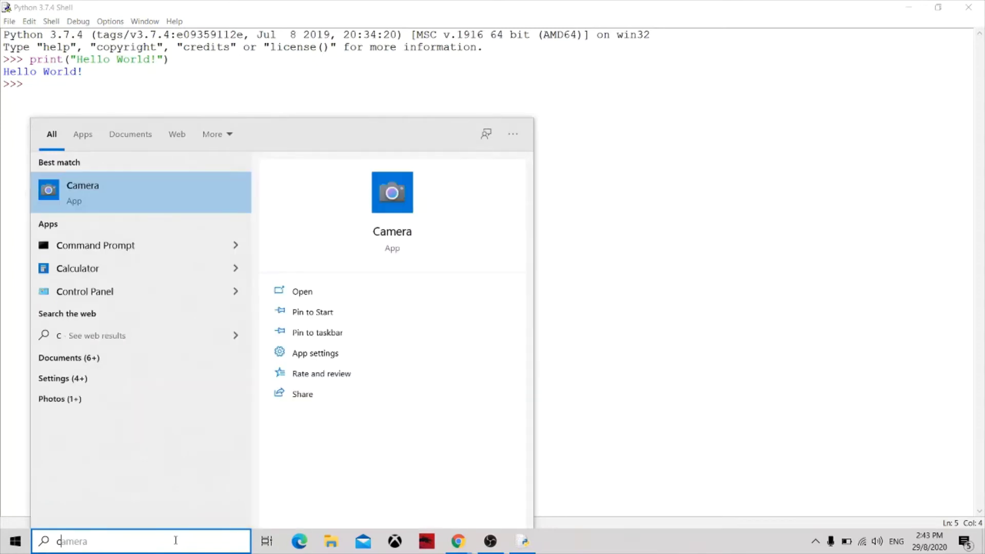
- In Command Prompt, check python --version (3.7.4) and pip --version (19.0.3)
left_click(203, 246)
type("python --version")
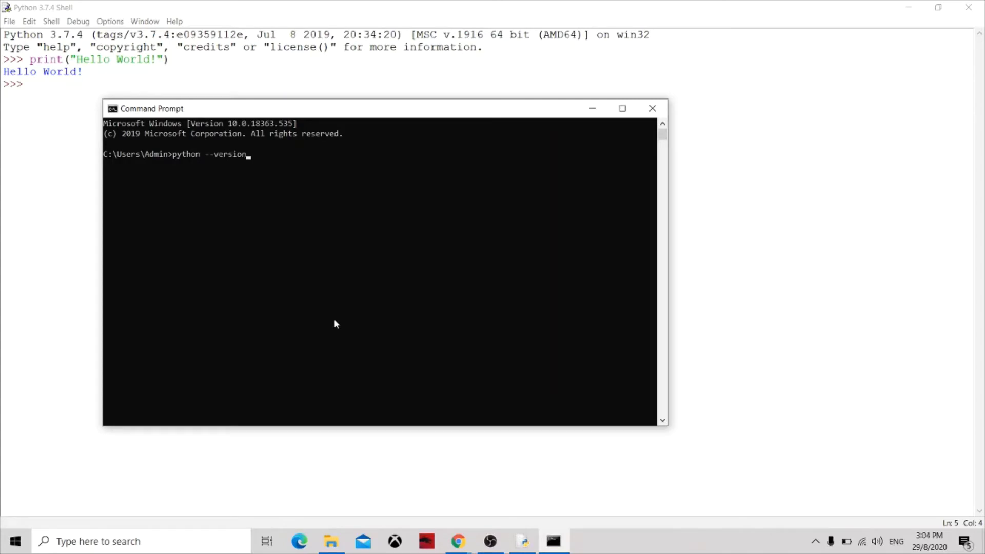
key("Return")
type("pip")
type(" --ver")
type("sion")
key("Return")
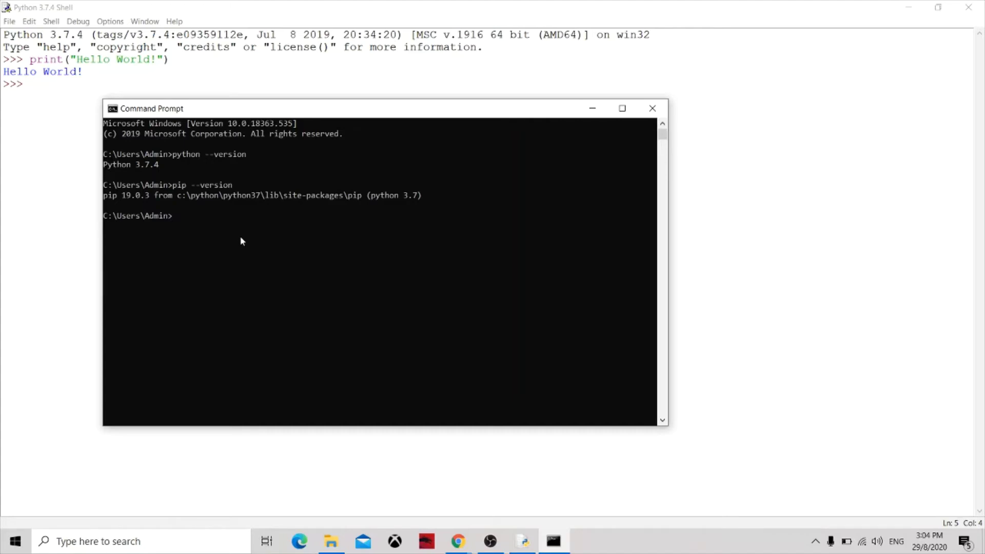
type("pip")
type(" in")
type("stall pygame")
- Run pip install pygame, then import pygame in Python to verify it
key("Return")
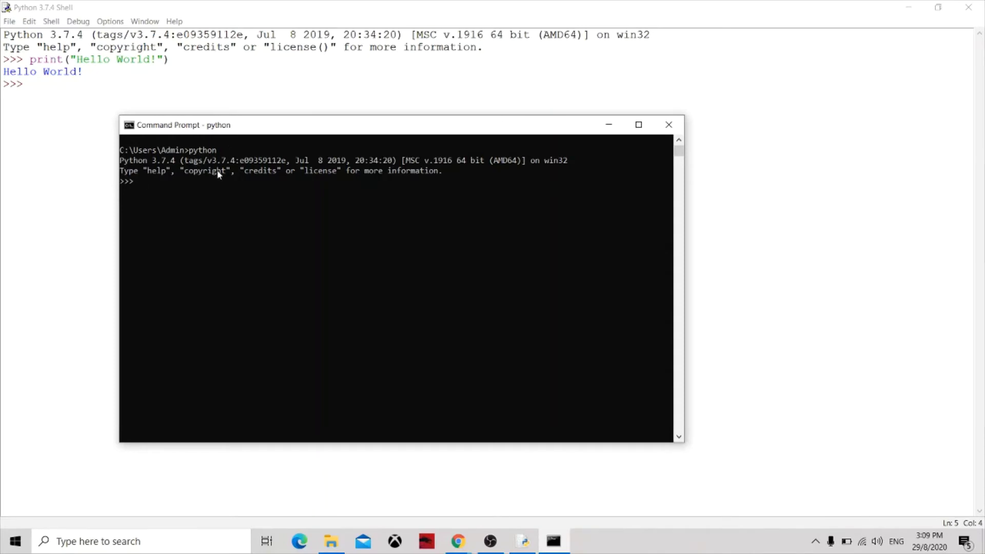
type("i")
type("mport")
type(" pygame")
key("Return")
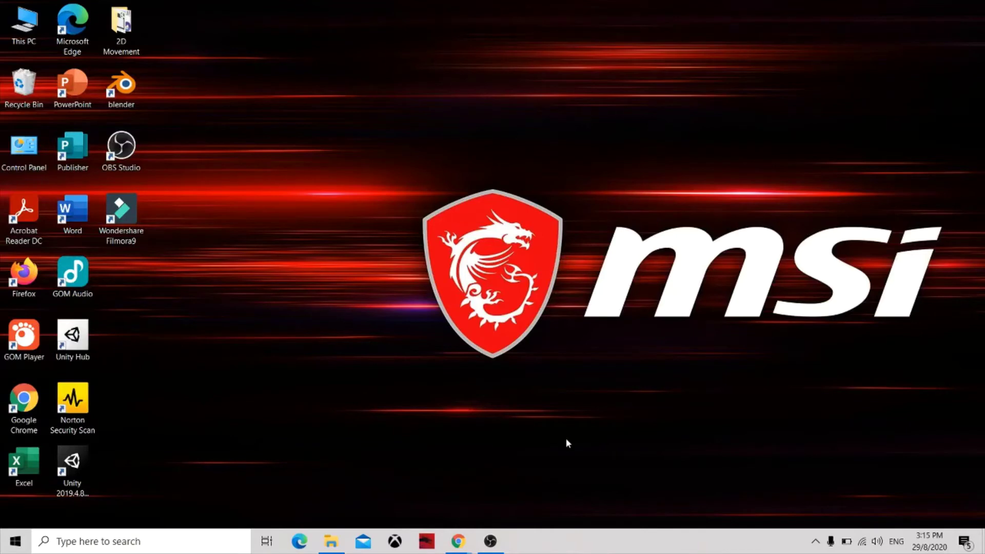
- Search for 'idle' and launch IDLE (Python 3.7 64-bit)
left_click(102, 543)
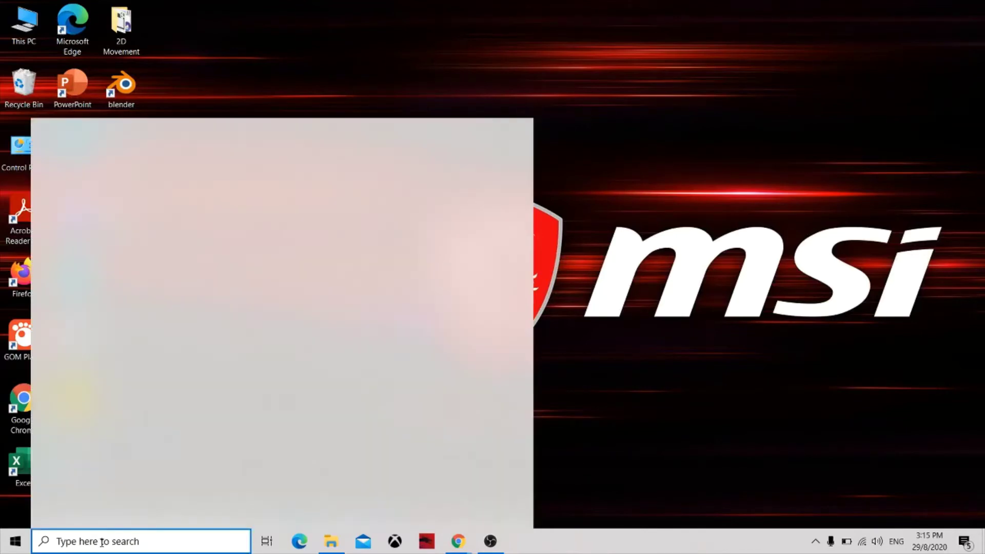
type("i")
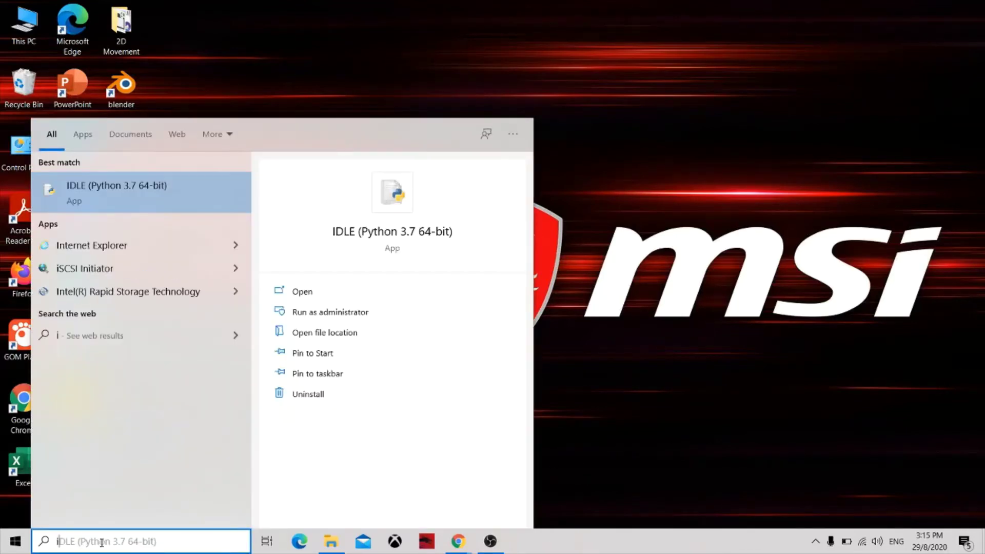
type("dle")
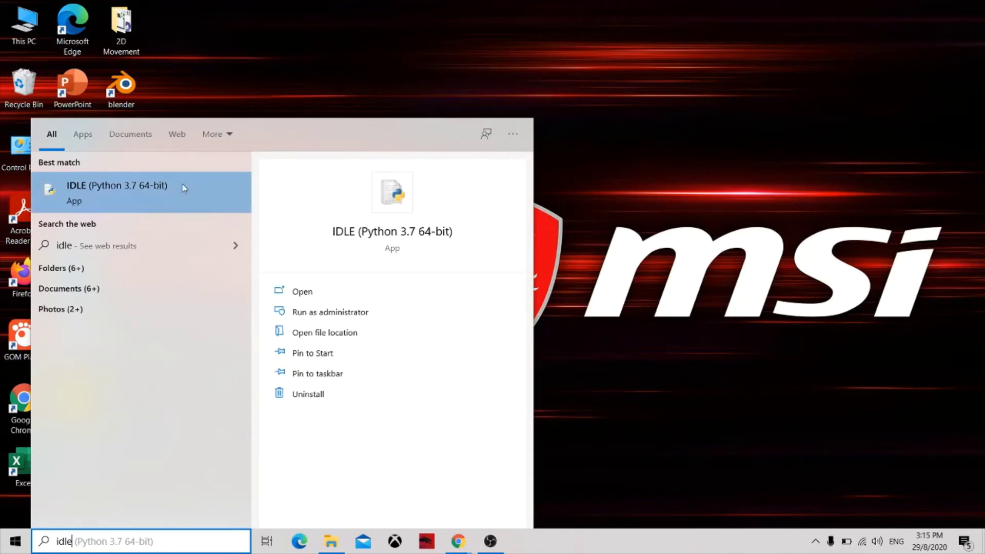
left_click(183, 184)
- Create a new untitled editor file and save it to Documents as pyagame.py
left_click(47, 36)
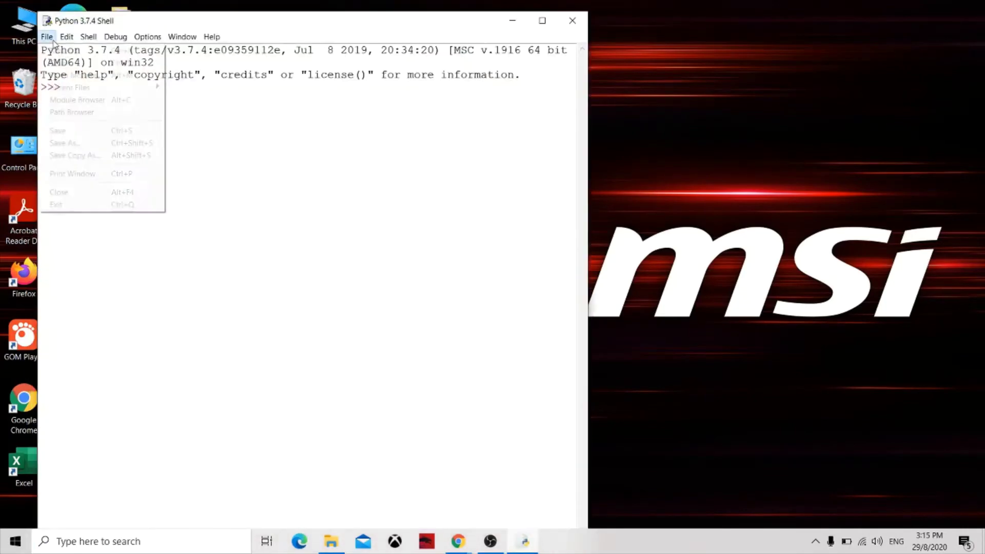
left_click(62, 49)
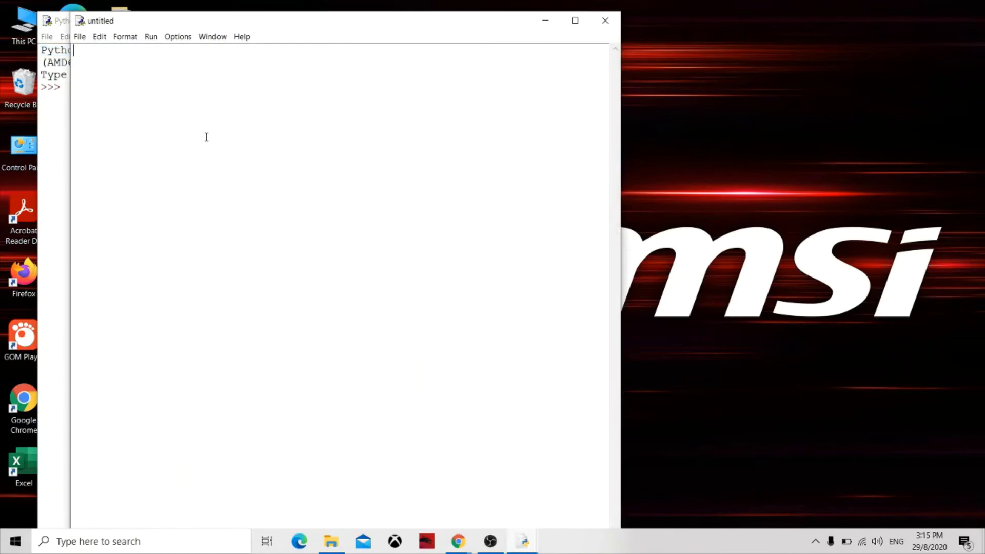
left_click(80, 36)
left_click(106, 144)
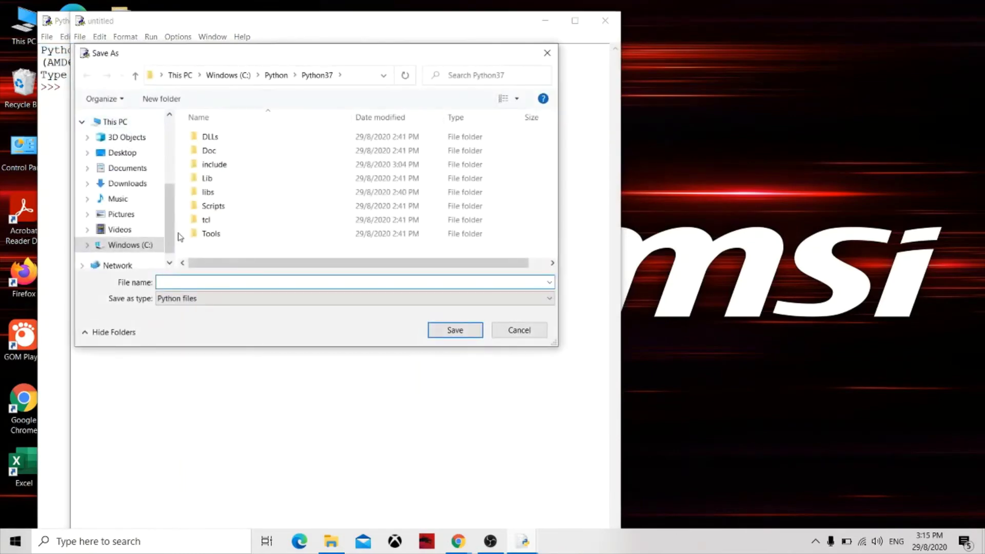
type("p")
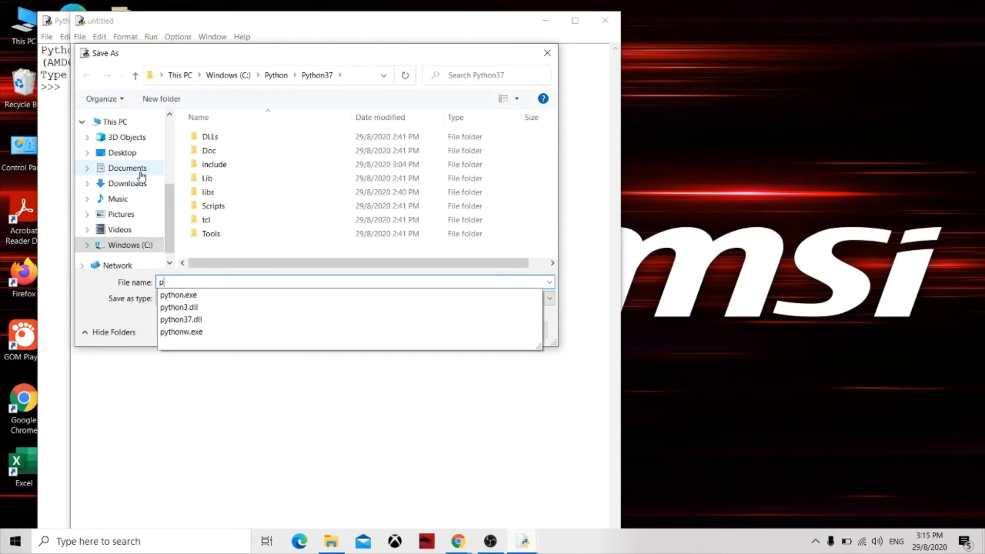
type("yagame")
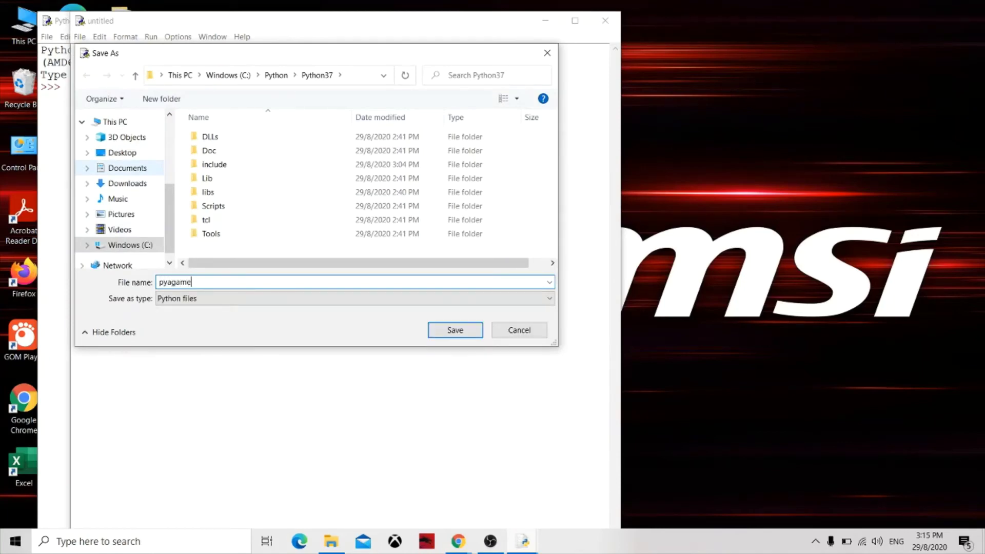
type(".py")
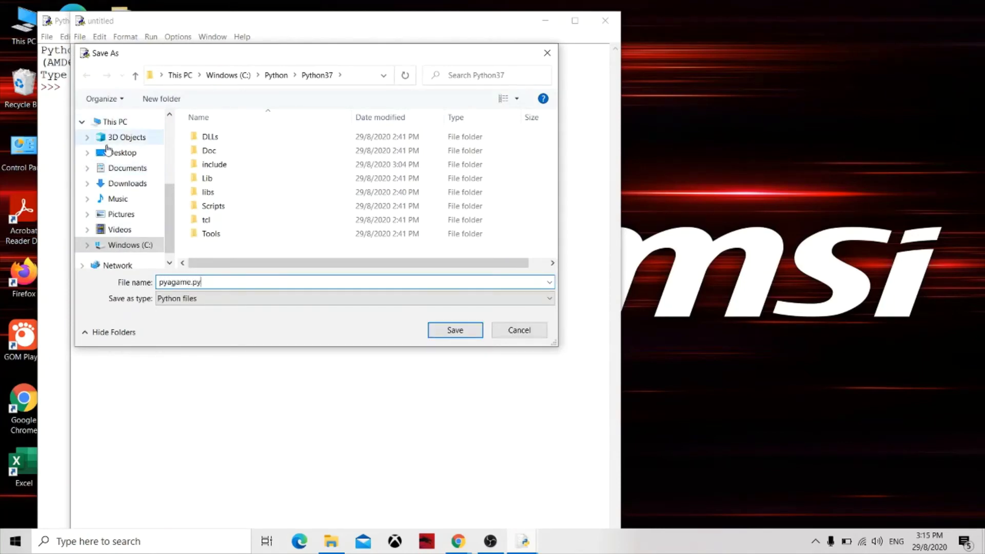
left_click(113, 168)
left_click(456, 330)
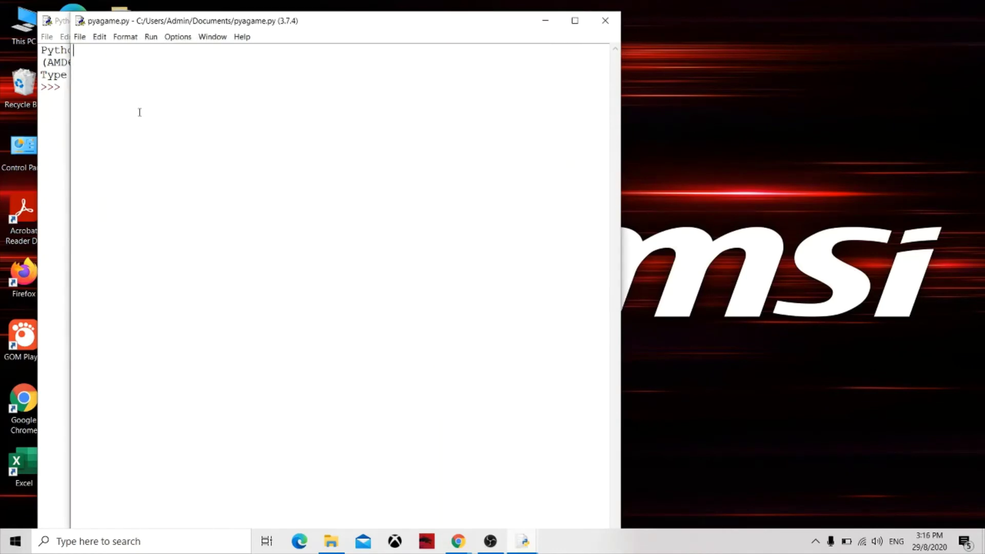
- Paste the pygame Hello World window-loop script into pyagame.py, save it and run it
type("import pygame, sys  from pygame. locals import *    pygame.init()  DISPLAYSURF = pygame.display.set_mode((400, 300))  pygame.display.set_caption('Hello World!')  while True: # main game loop     for event in pygame.event.get():         if event.type == QUIT:             pygame.quit()             sys.exit()         pygame.display.update()")
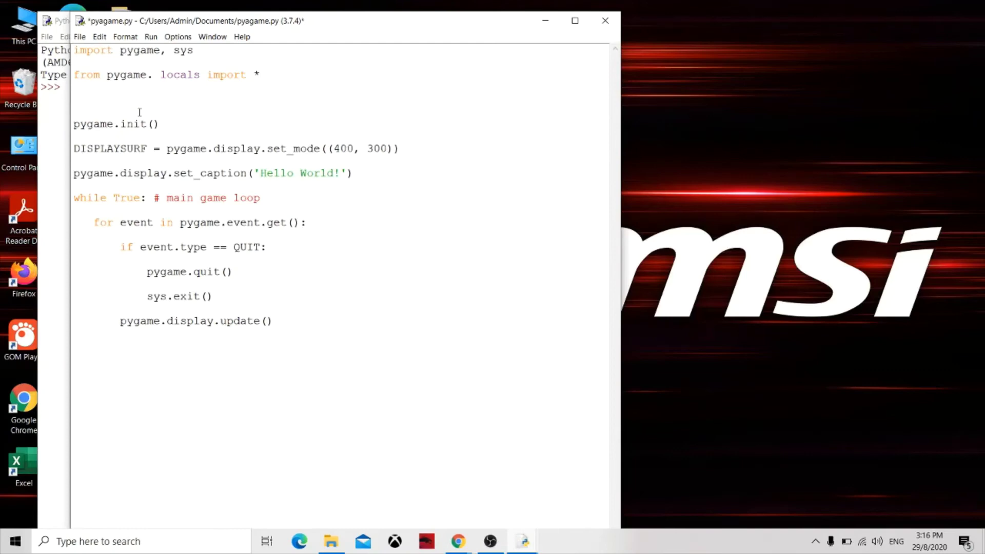
left_click(150, 38)
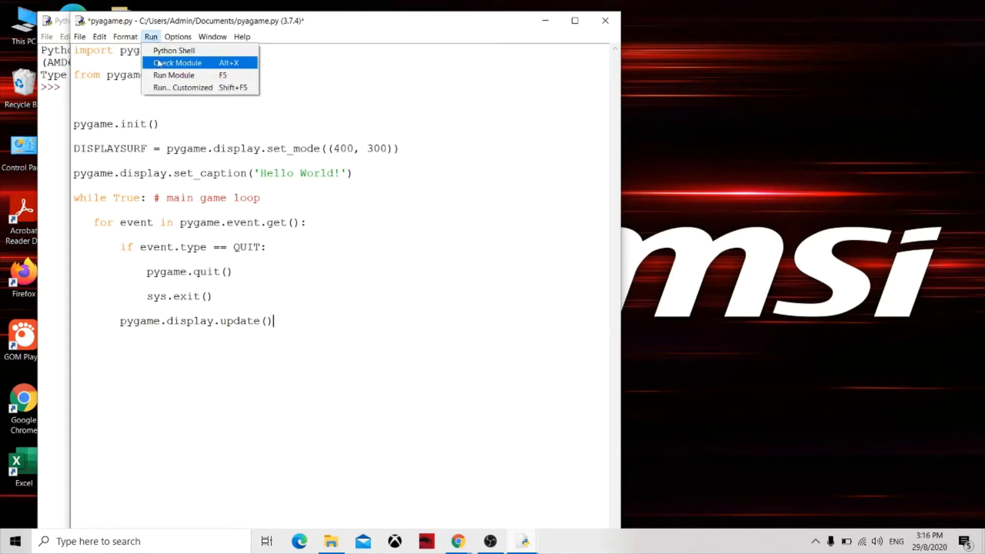
left_click(174, 74)
left_click(462, 317)
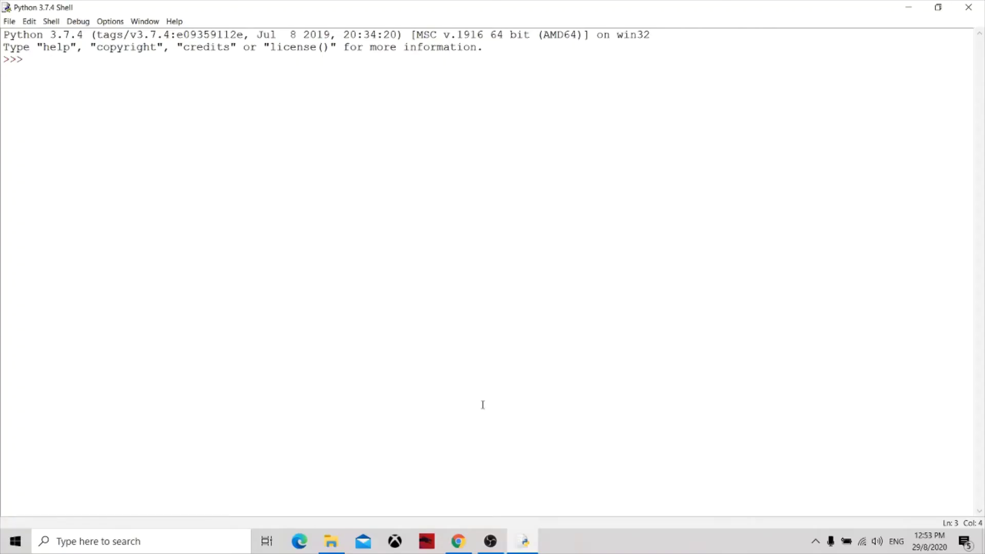
- Paste the pygame shapes code into a new, maximized IDLE editor window
left_click(9, 22)
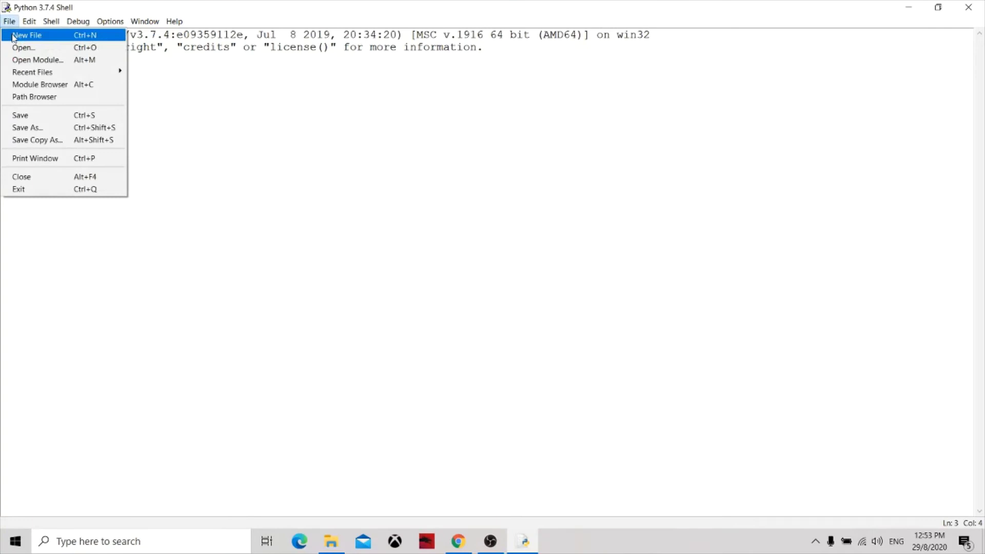
left_click(23, 35)
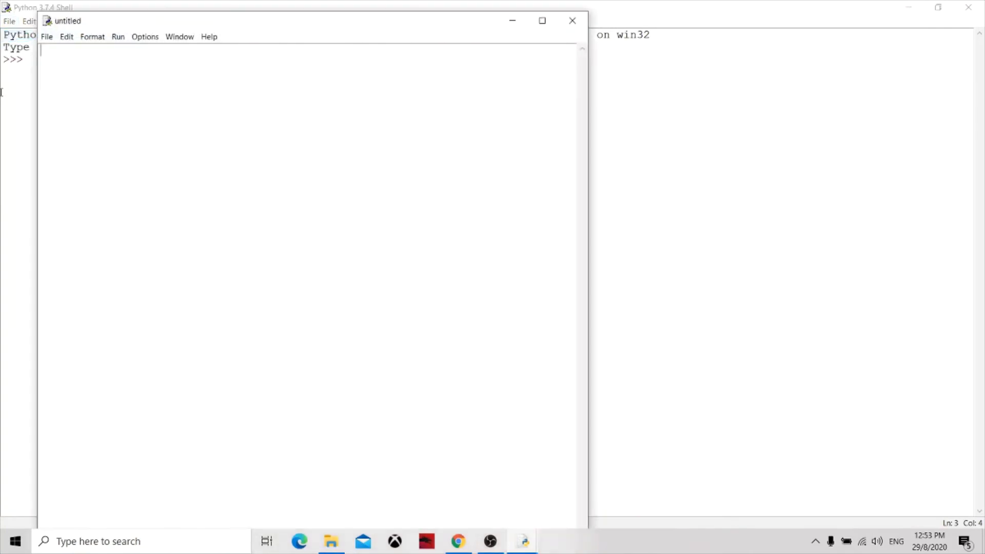
left_click(542, 21)
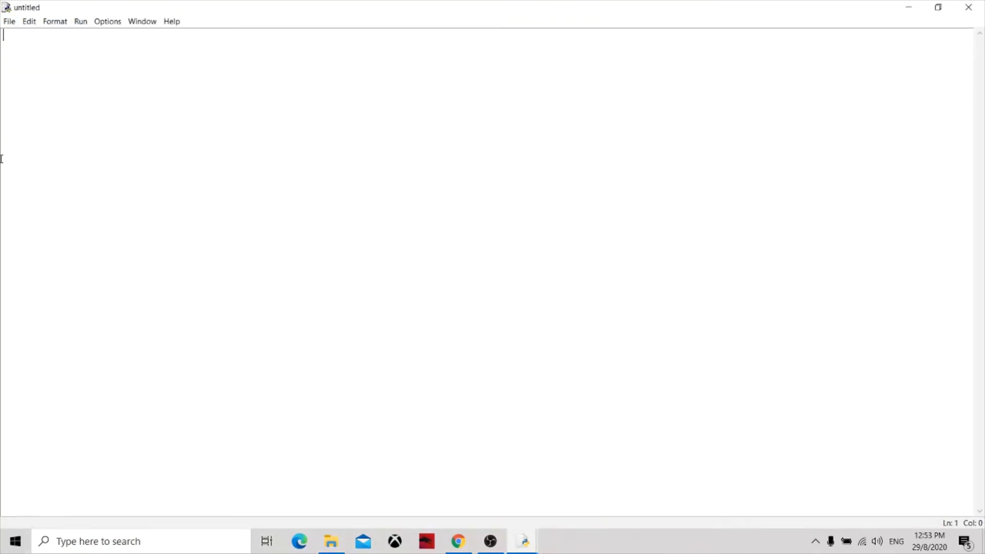
right_click(70, 87)
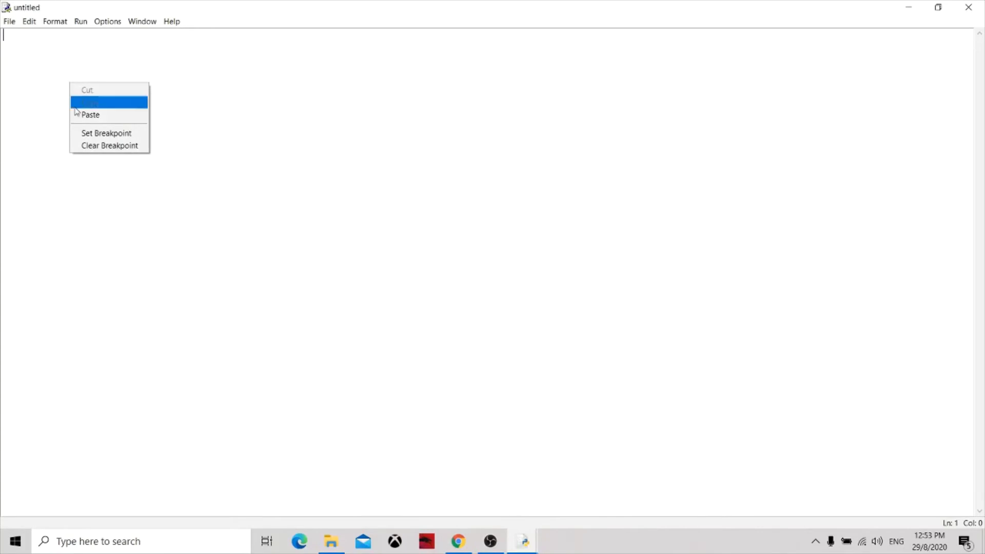
left_click(90, 114)
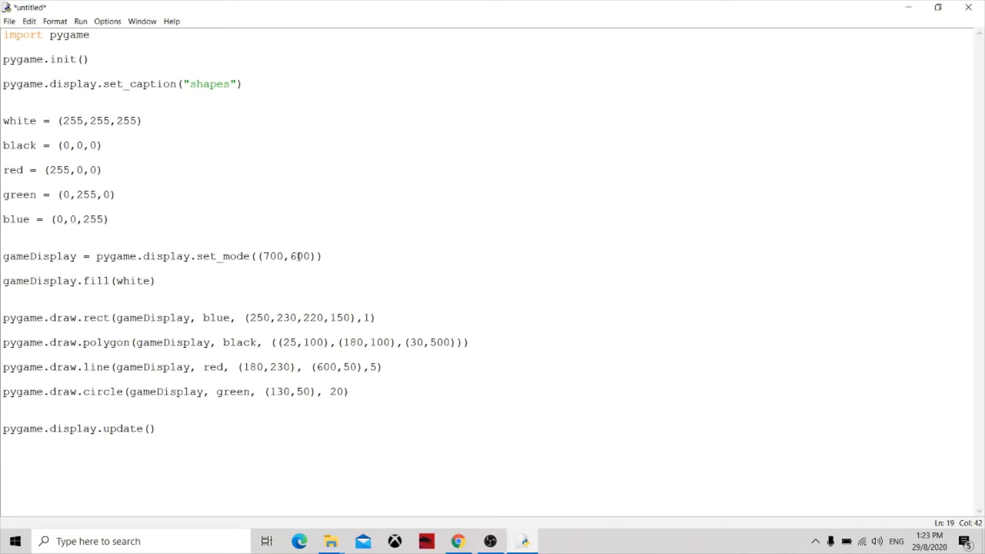
- Save the script as drawingshapesandobjects.py in Documents
left_click(10, 21)
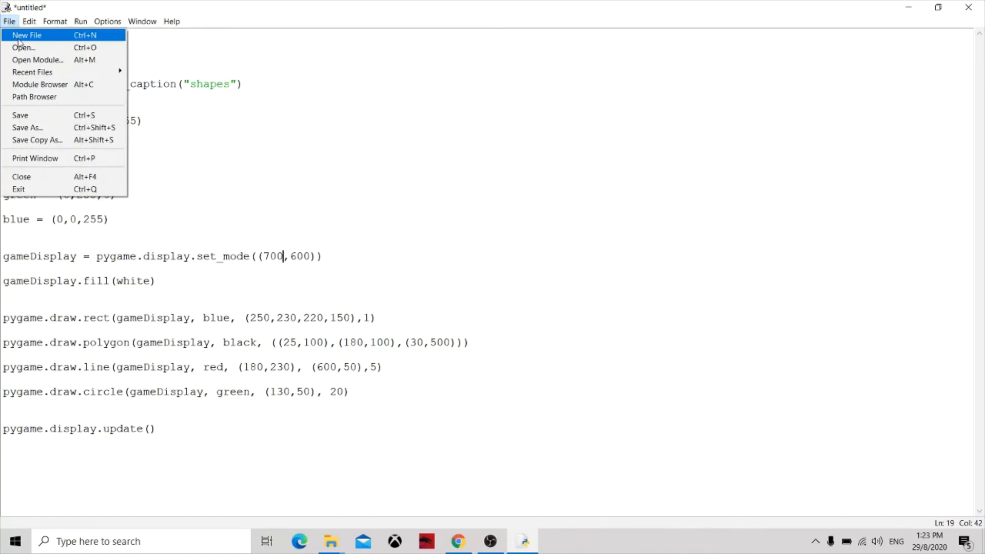
left_click(34, 127)
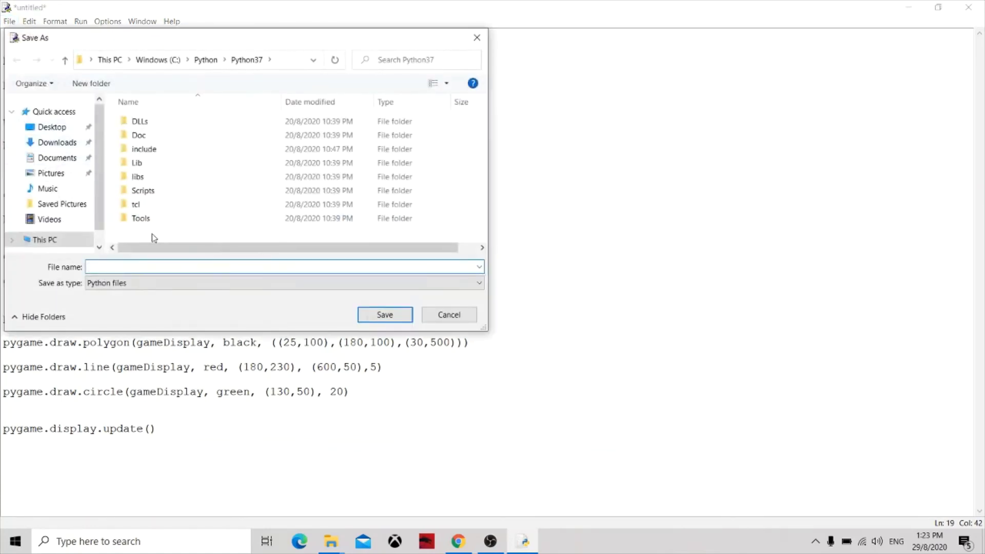
type("drawingshapesandobjects.py")
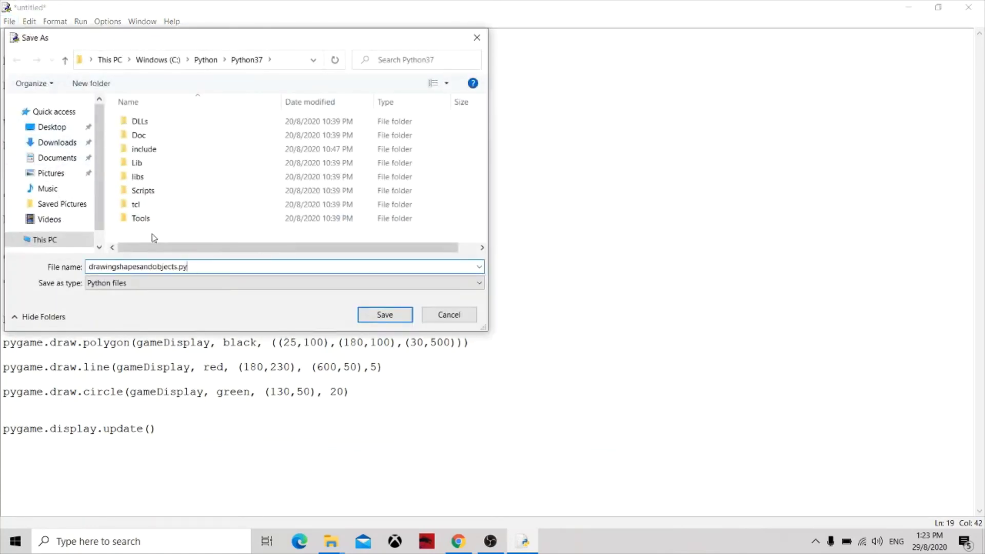
left_click(54, 158)
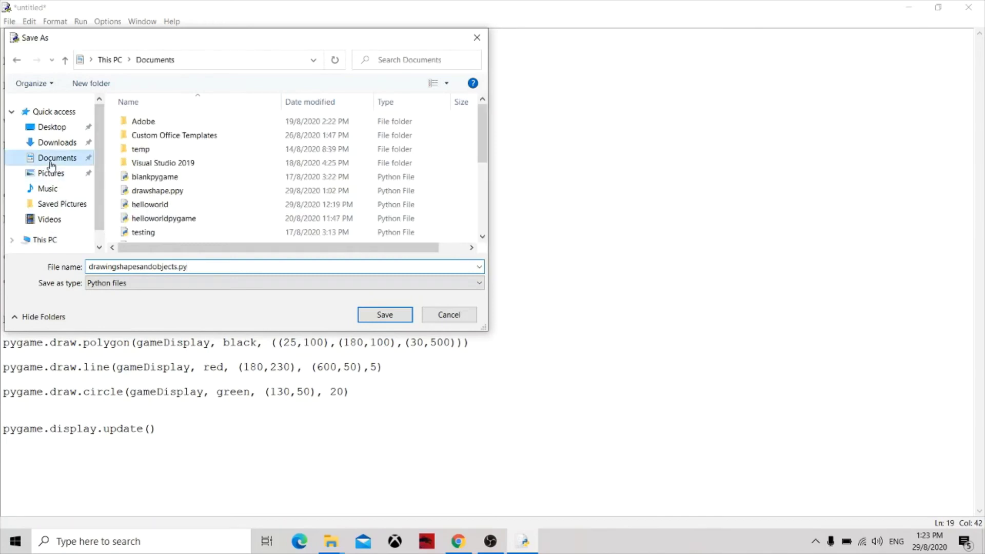
left_click(385, 315)
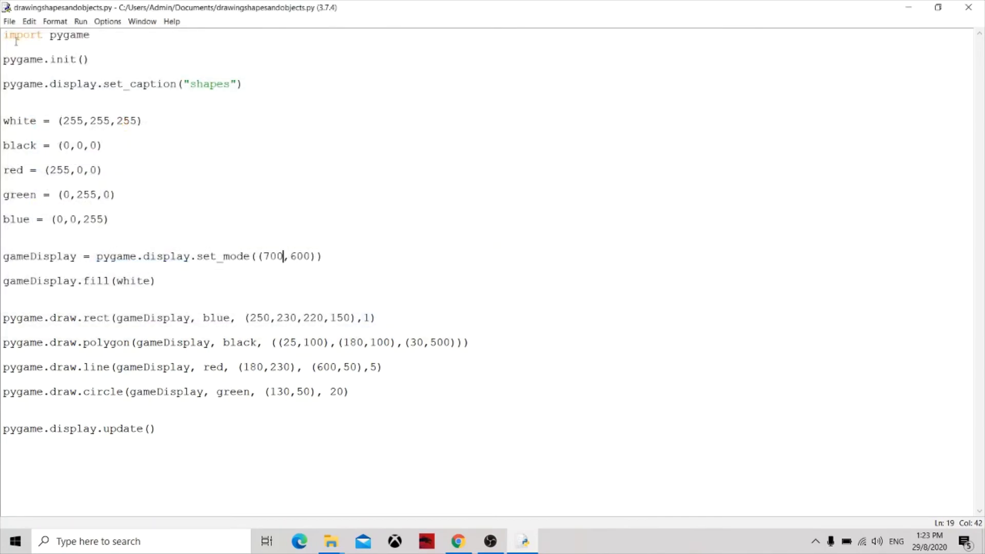
- Run the module to show the shapes, then minimize the shapes window and shell
left_click(80, 21)
left_click(96, 60)
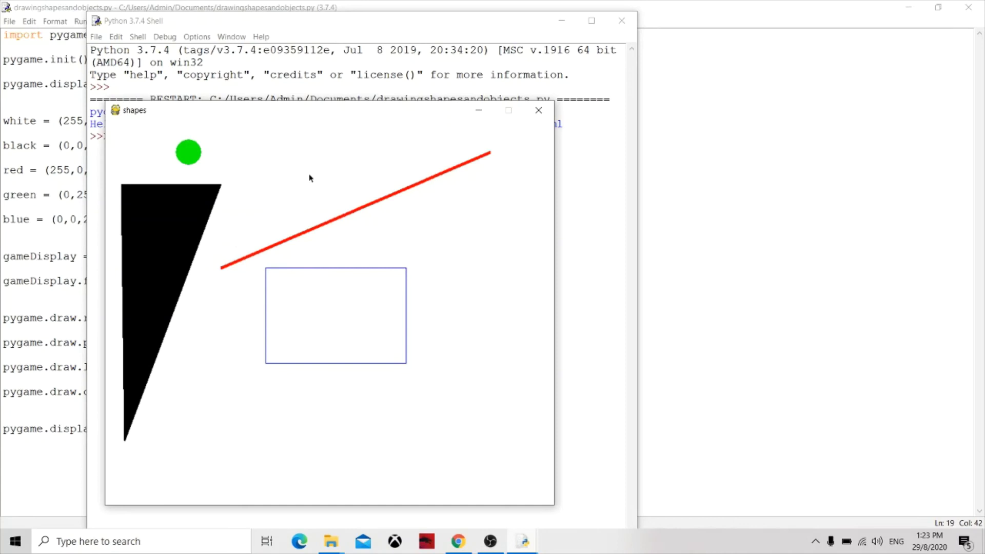
left_click(478, 110)
left_click(561, 23)
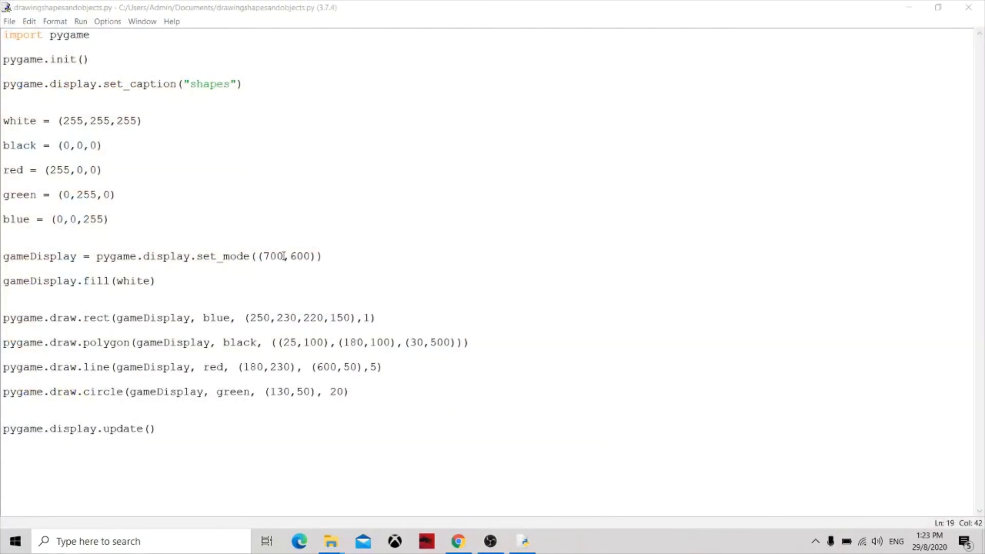
- Change the set_mode width from 700 to 1000, save and rerun, then close the shapes window
left_click_drag(284, 256, 262, 256)
type("1")
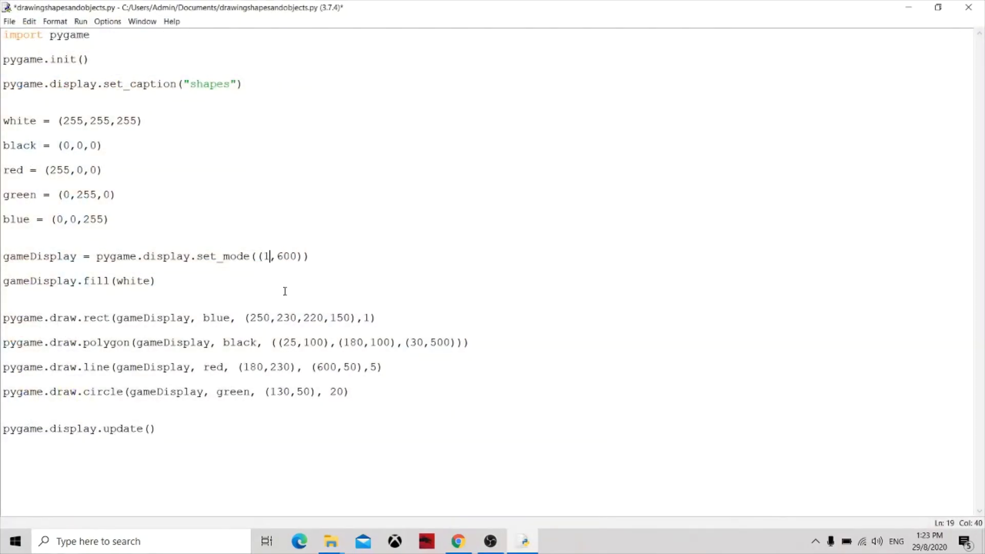
type("000")
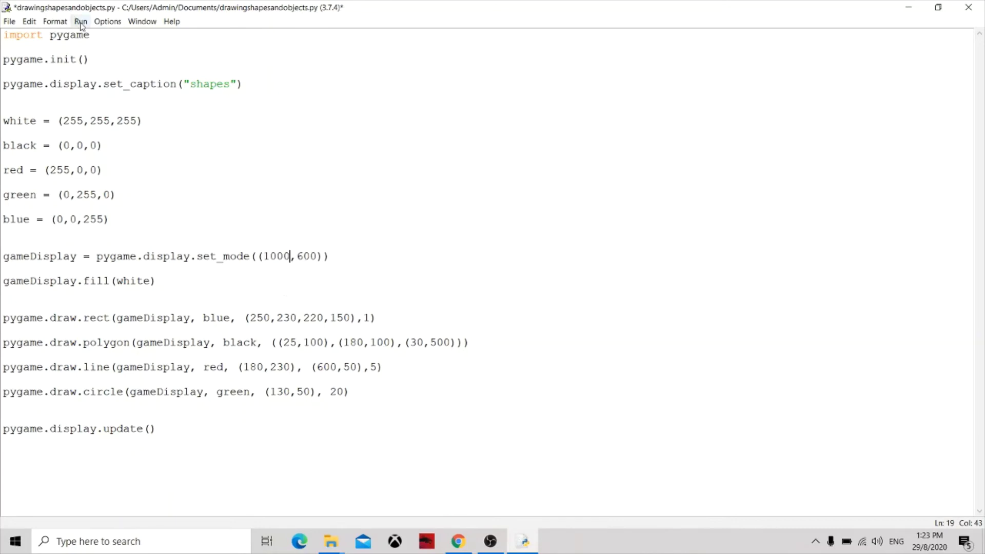
left_click(81, 21)
left_click(104, 60)
left_click(466, 317)
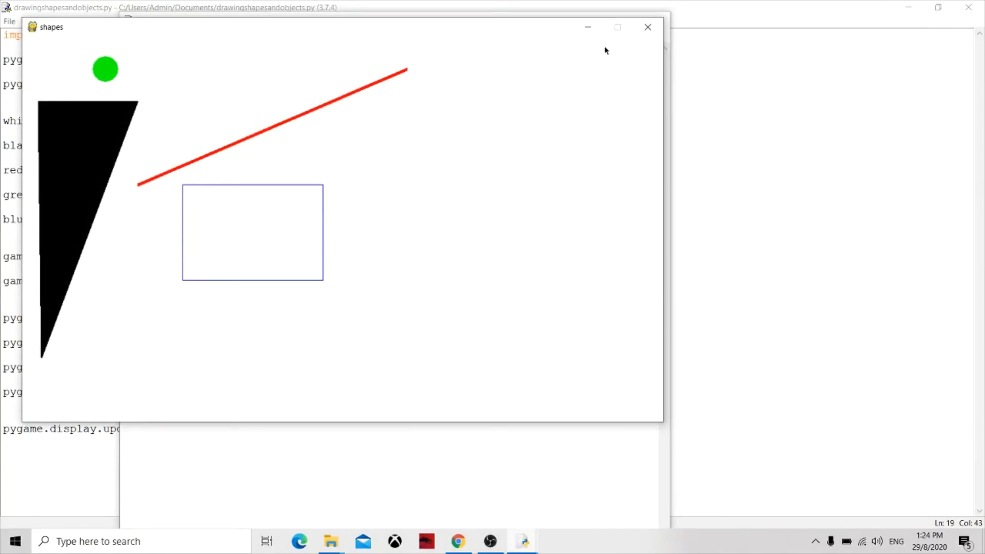
mouse_move(523, 541)
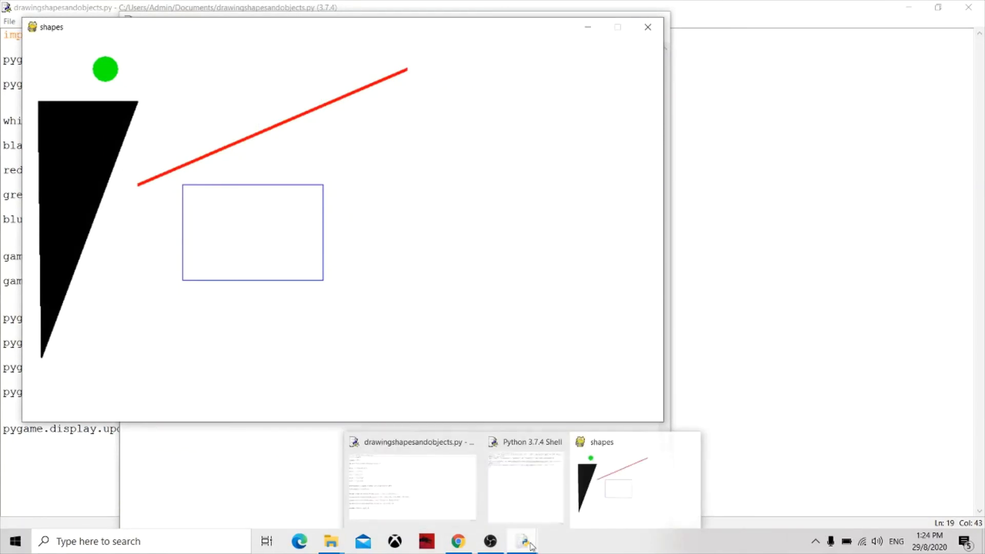
left_click(559, 441)
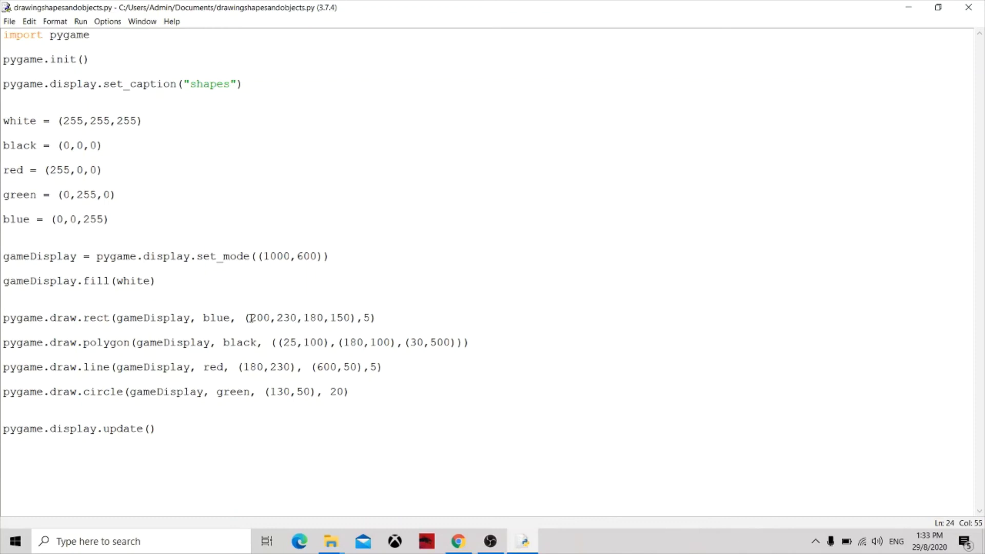
- Change the draw.rect x value from 200 to 180 and width from 180 to 250
left_click_drag(249, 317, 271, 318)
key("BackSpace")
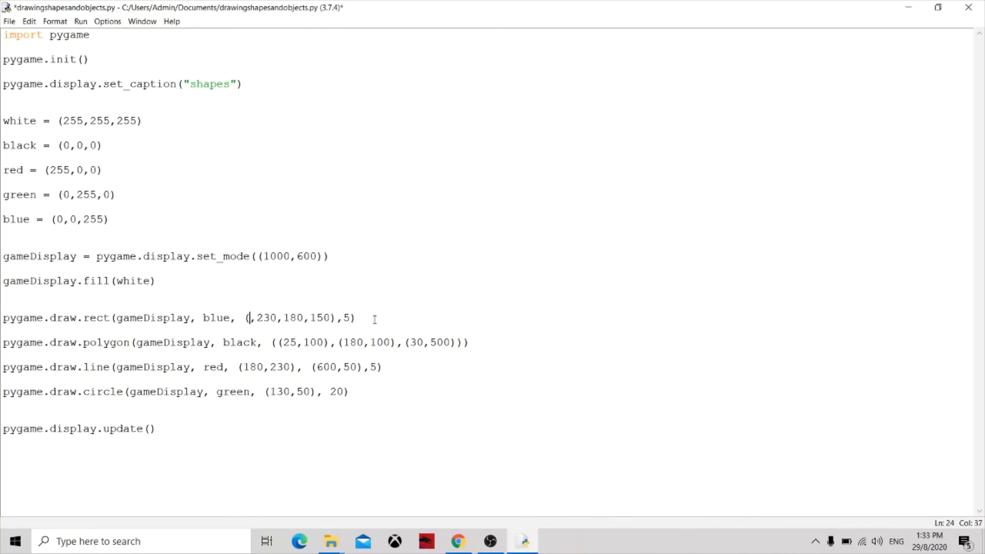
type("180")
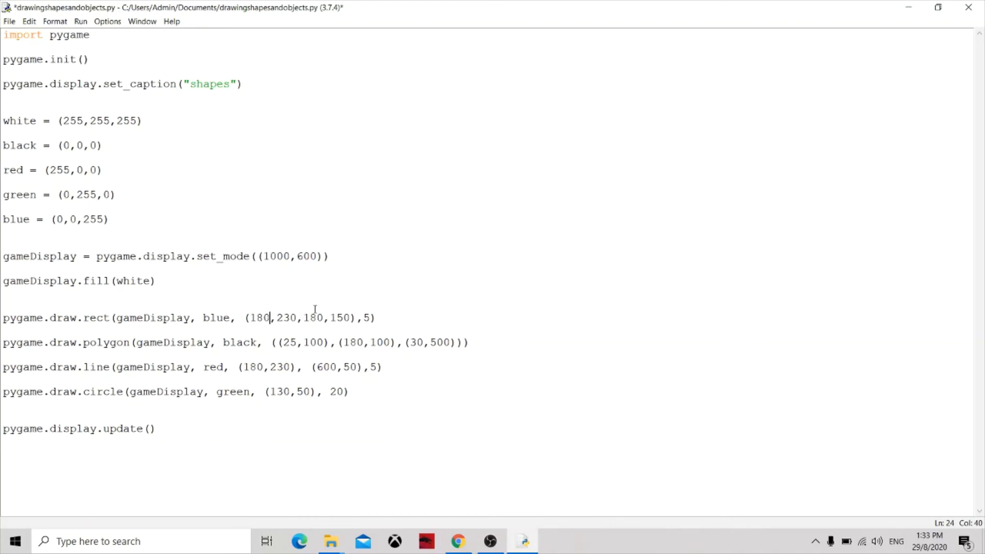
left_click_drag(304, 318, 324, 318)
type("250")
- Save and rerun the script, then close the Python shell and shapes window
left_click(81, 22)
left_click(104, 59)
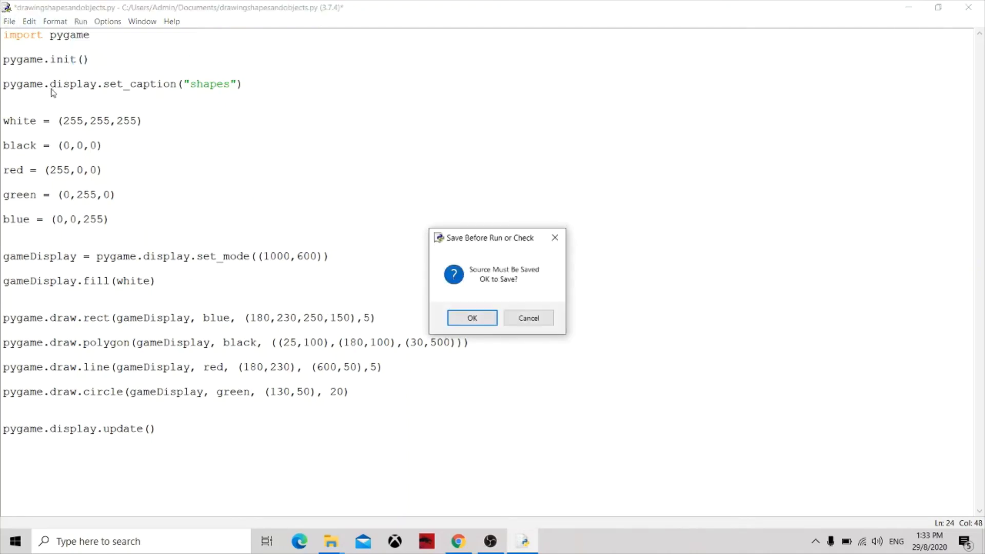
left_click(473, 316)
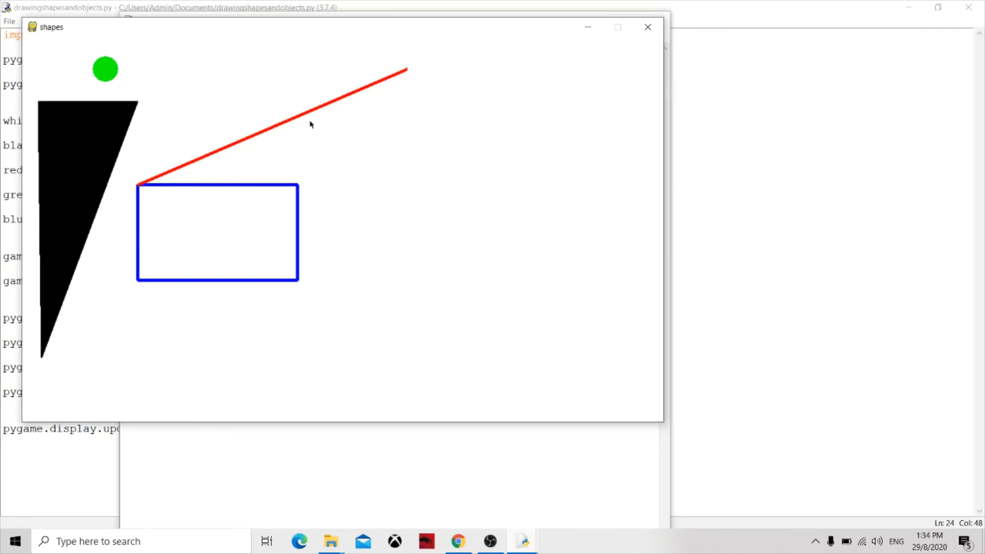
left_click(516, 542)
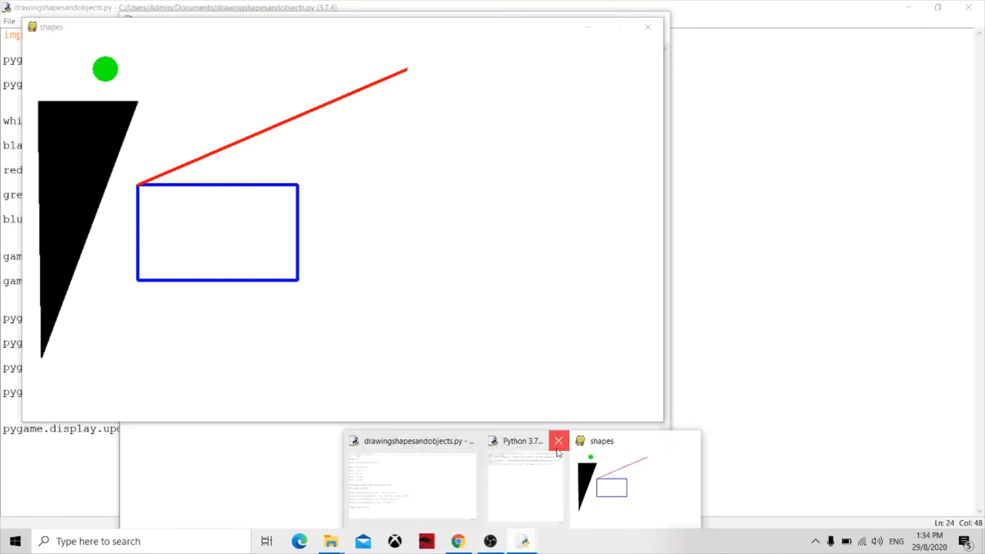
left_click(559, 441)
left_click(319, 328)
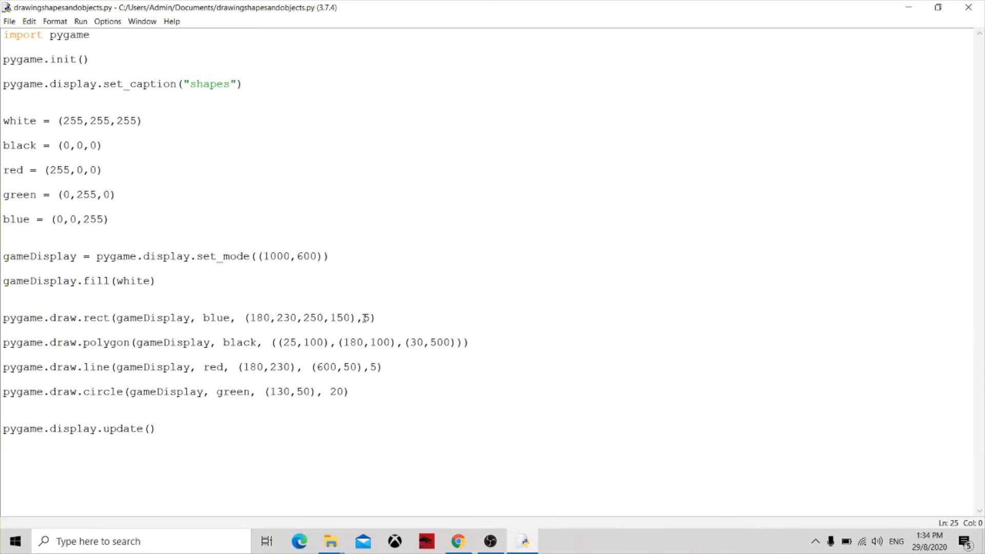
- Raise the draw.rect border width from 5 to 20, save and rerun, then close the shapes window
double_click(366, 318)
type("2")
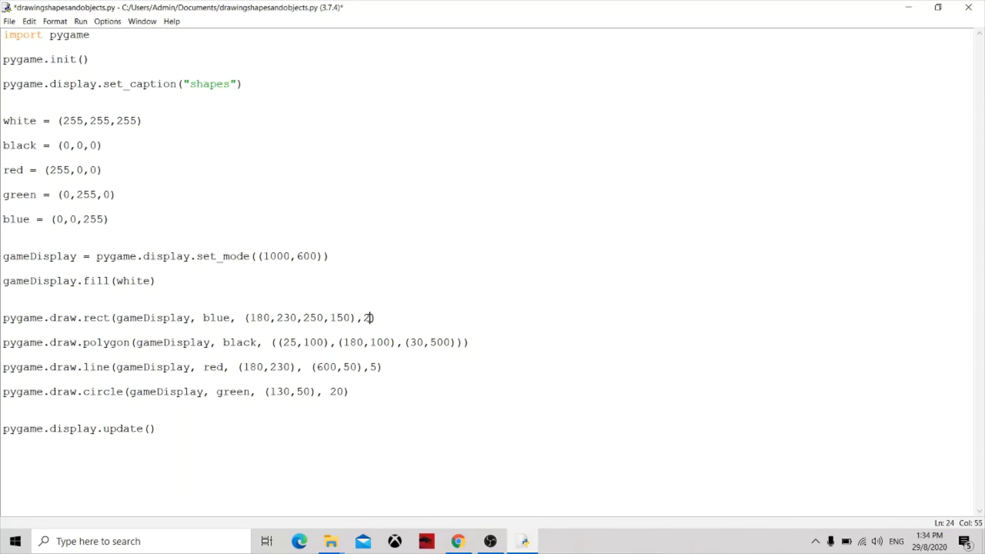
type("0")
left_click(80, 21)
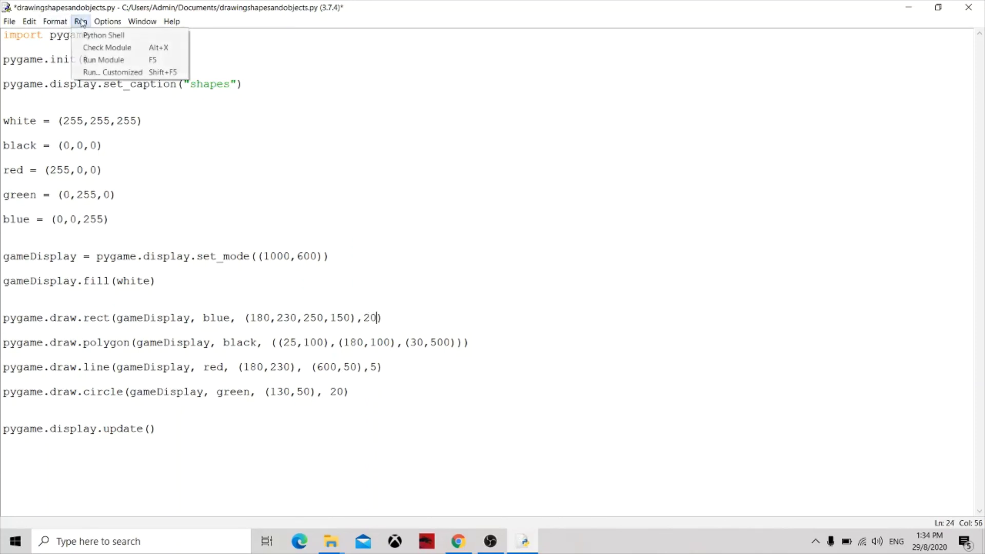
left_click(101, 60)
left_click(469, 319)
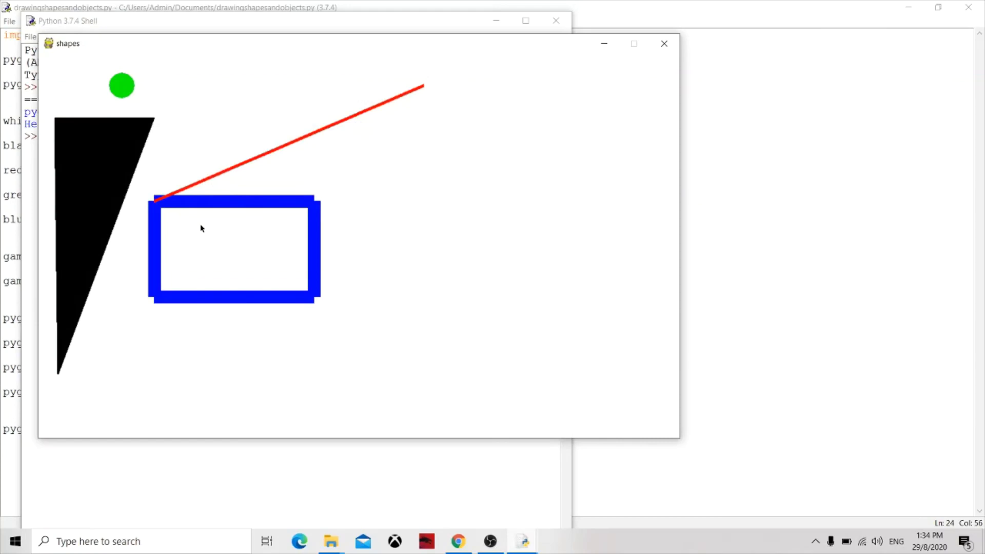
left_click(664, 44)
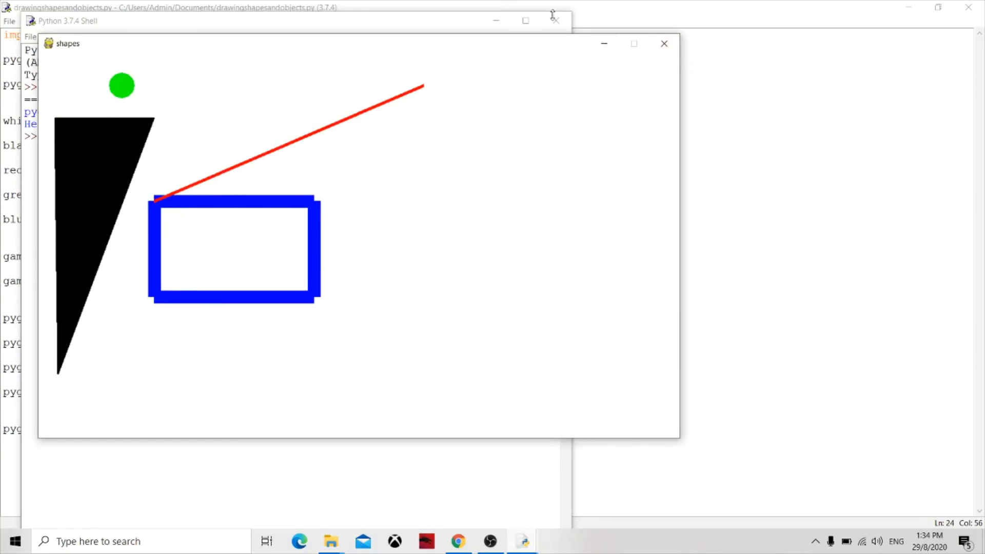